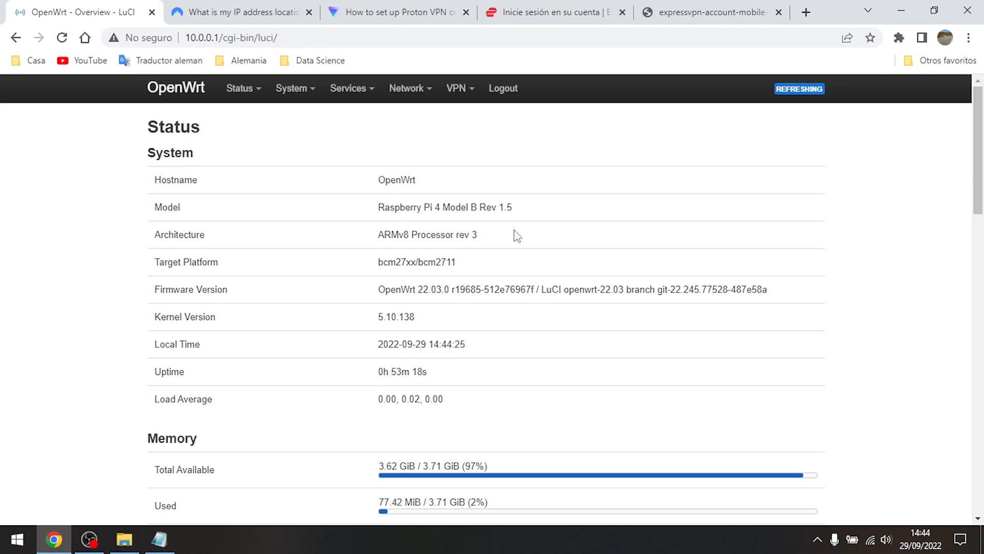
# Step: Check the connected Wi-Fi network and the router's model and firmware version on the status page
pyautogui.click(871, 539)
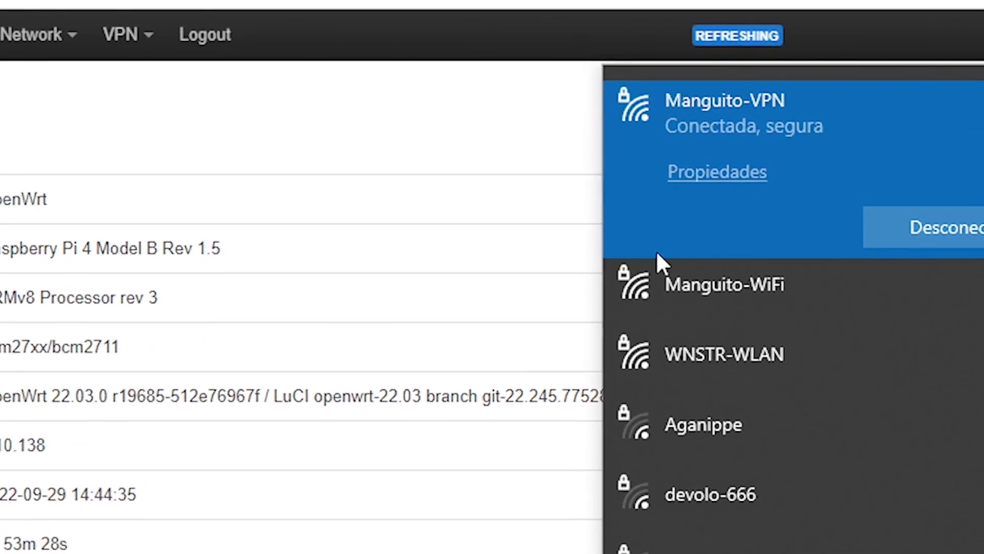
pyautogui.click(338, 135)
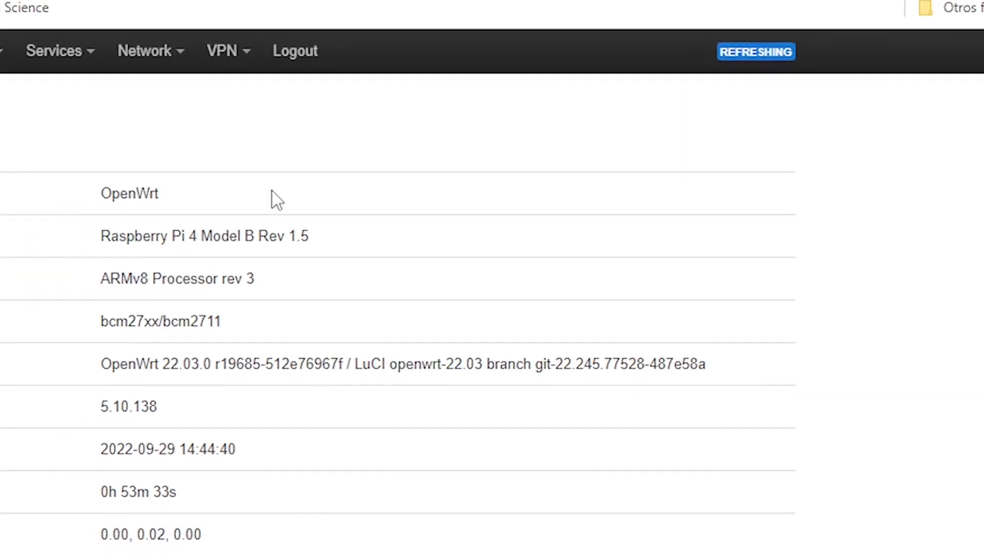
pyautogui.moveTo(101, 235); pyautogui.dragTo(226, 235)
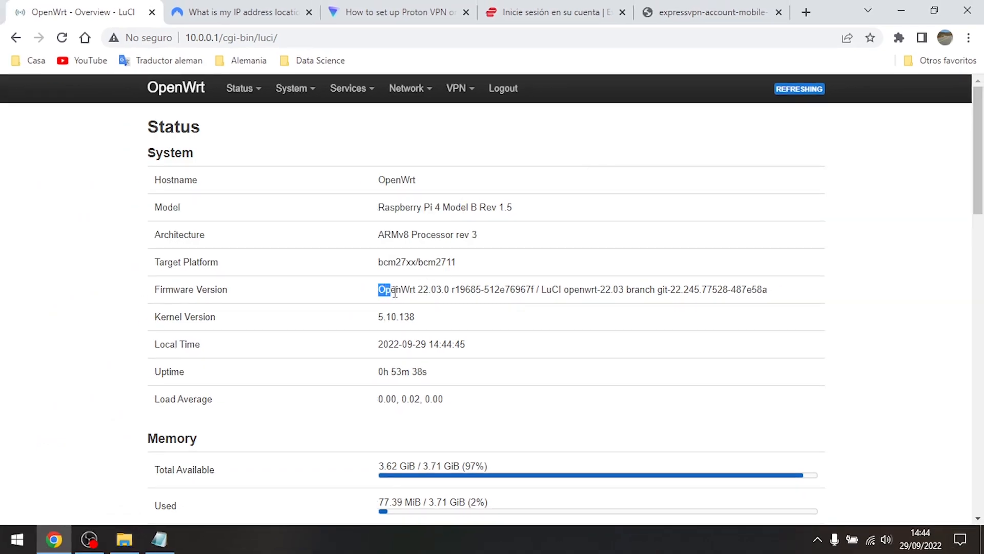
pyautogui.moveTo(391, 292); pyautogui.dragTo(432, 290)
# Step: View the configured OpenVPN instances and reload the NordVPN IP lookup page to check the current public location
pyautogui.moveTo(461, 98)
pyautogui.click(462, 119)
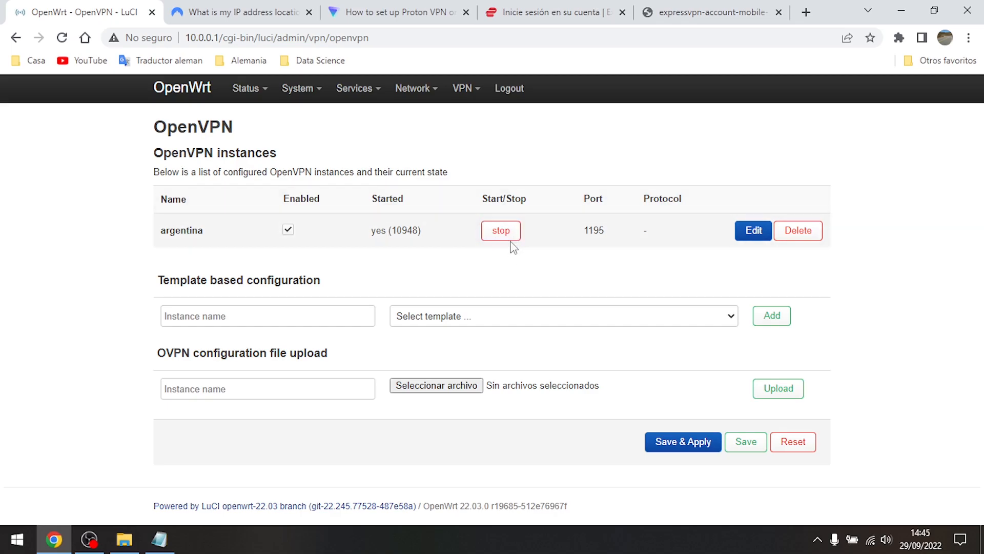
pyautogui.click(258, 16)
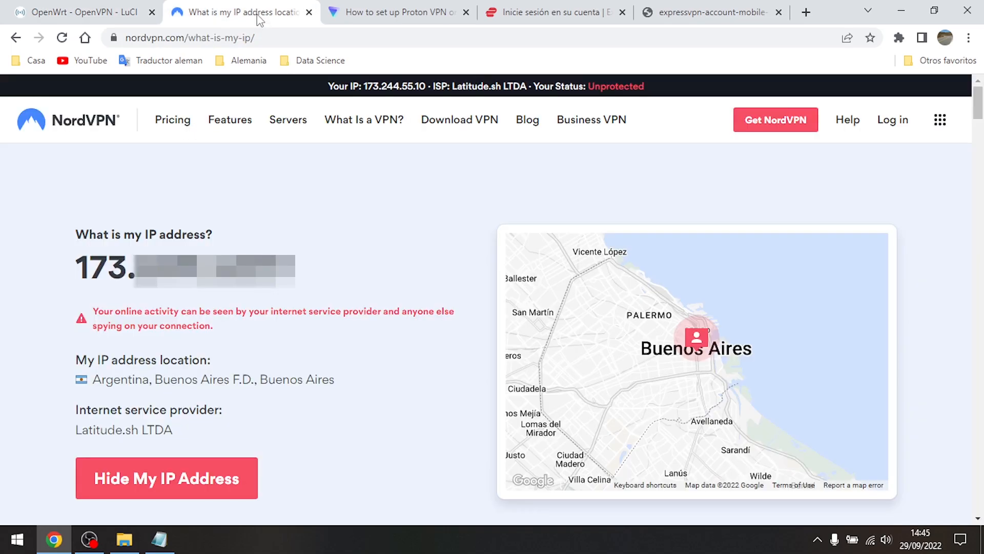
pyautogui.click(237, 39)
pyautogui.press('Return')
# Step: Stop the argentina OpenVPN instance on the router and reload the instance list
pyautogui.click(81, 6)
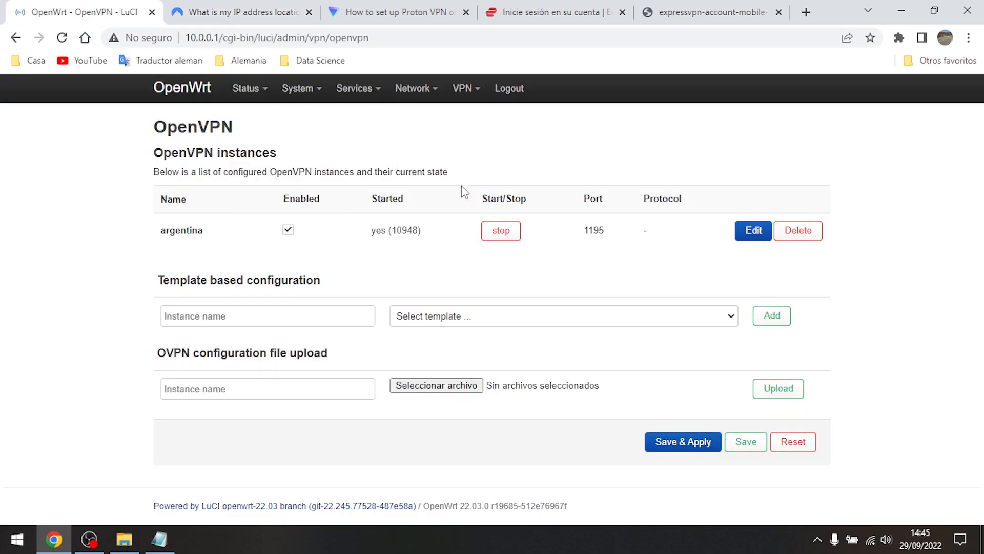
pyautogui.click(505, 236)
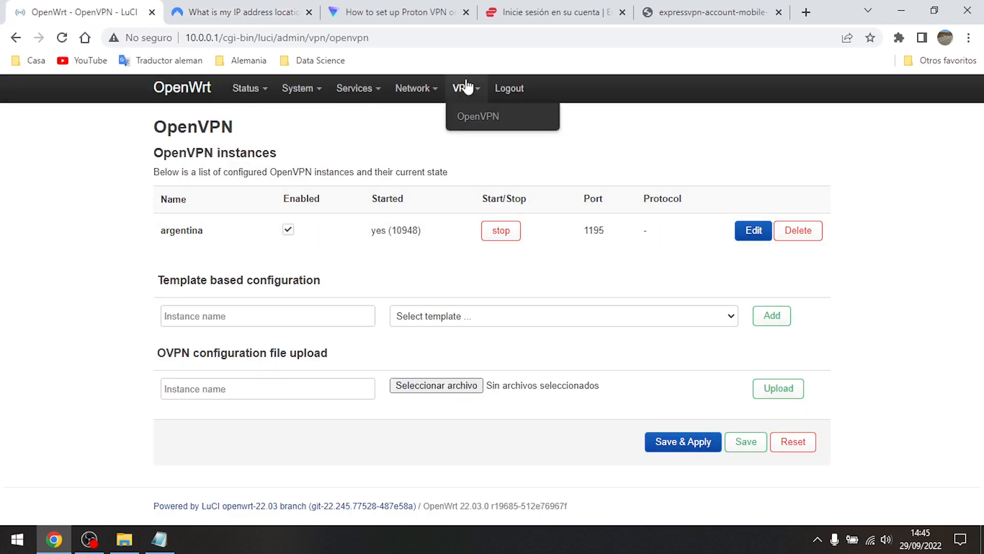
pyautogui.click(468, 122)
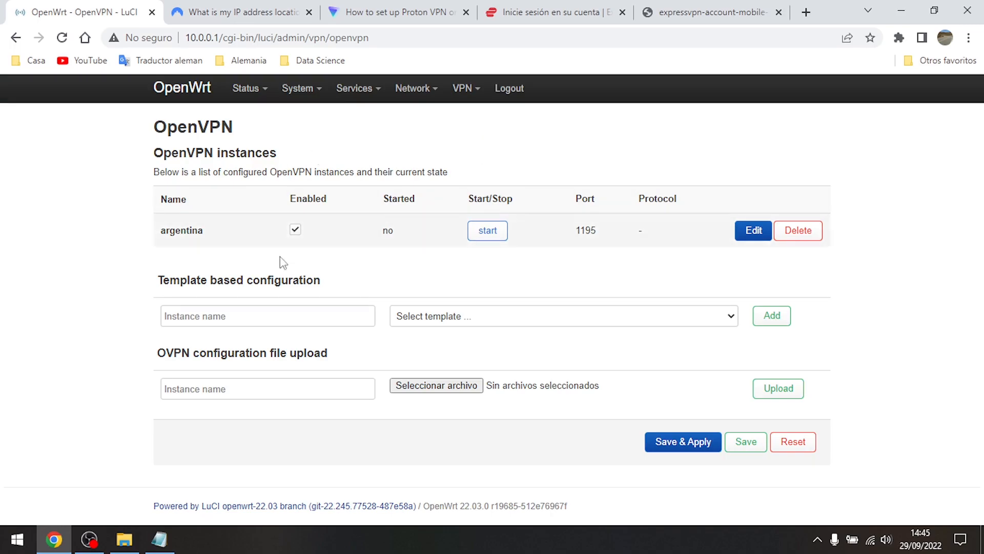
# Step: Reload the NordVPN IP lookup page to check the public location with the VPN stopped
pyautogui.click(257, 14)
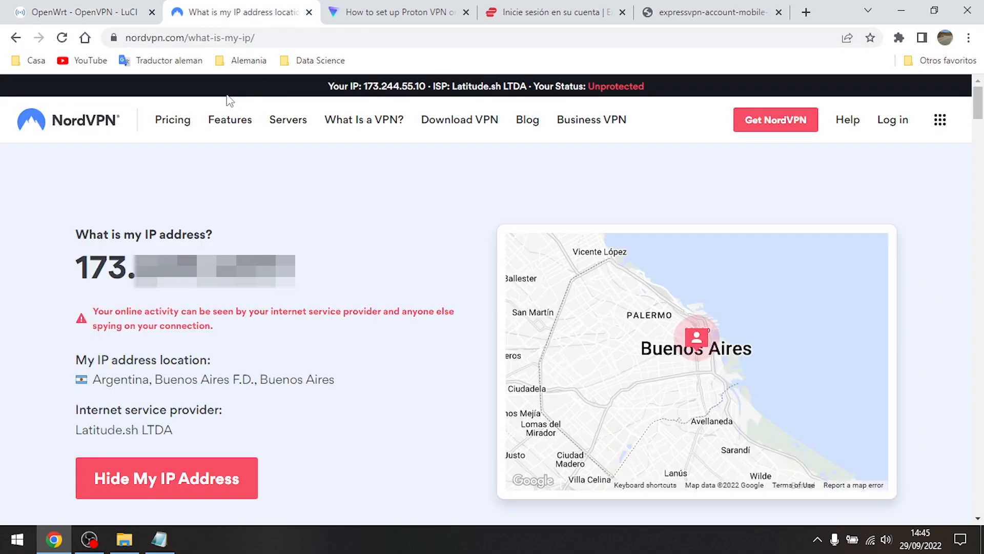
pyautogui.click(208, 40)
pyautogui.press('Return')
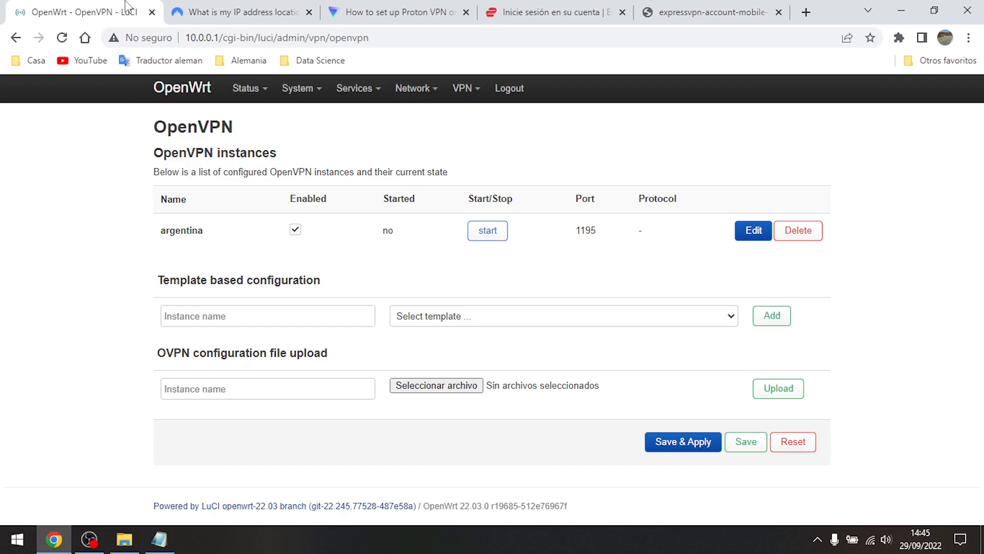
# Step: Delete the argentina instance from the router's OpenVPN instances
pyautogui.click(814, 233)
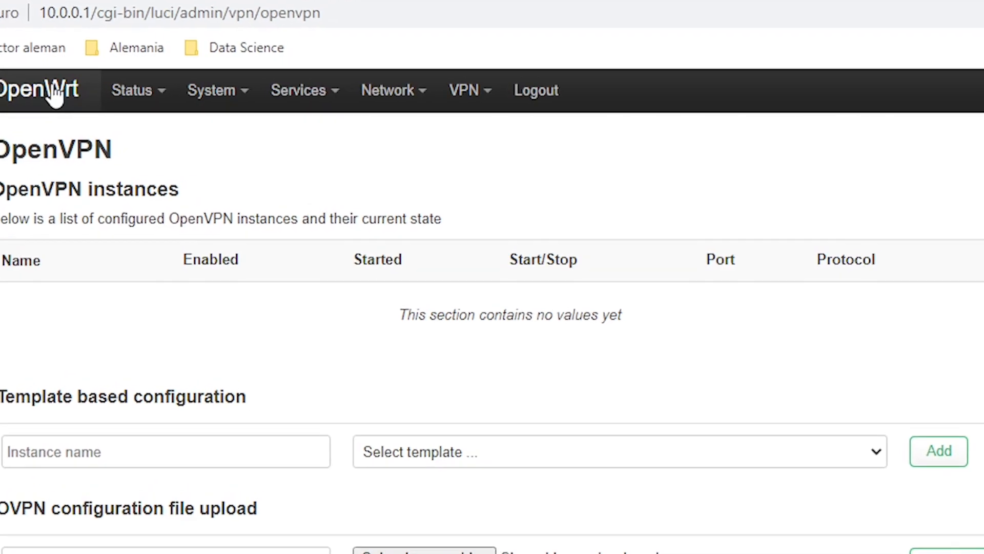
pyautogui.moveTo(456, 90)
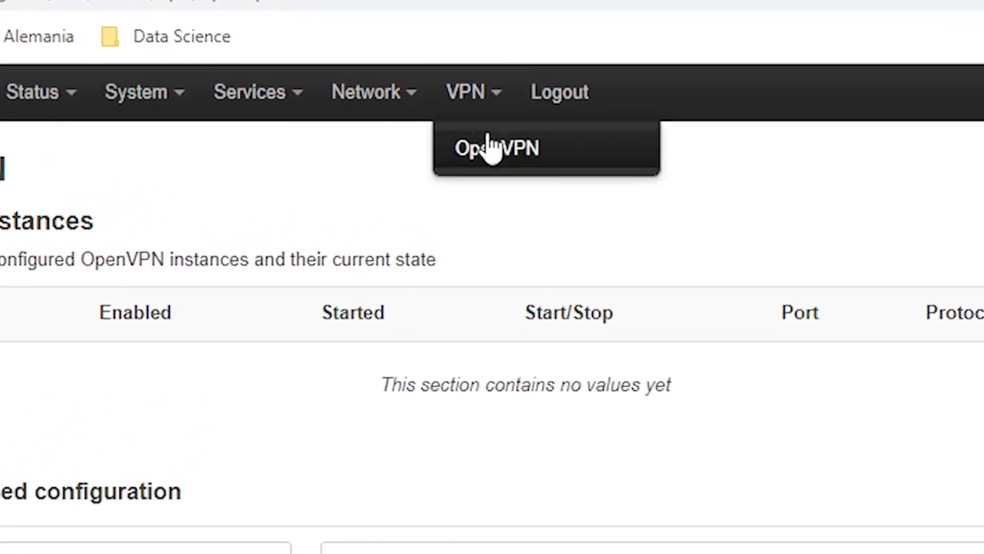
pyautogui.moveTo(415, 90)
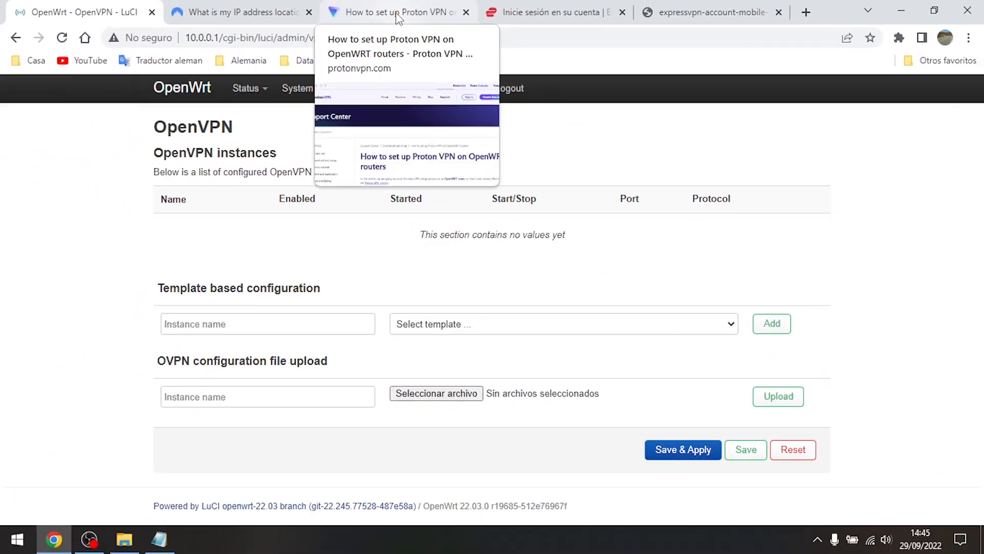
# Step: Read the required packages section in the Proton VPN setup guide for OpenWRT routers
pyautogui.click(398, 15)
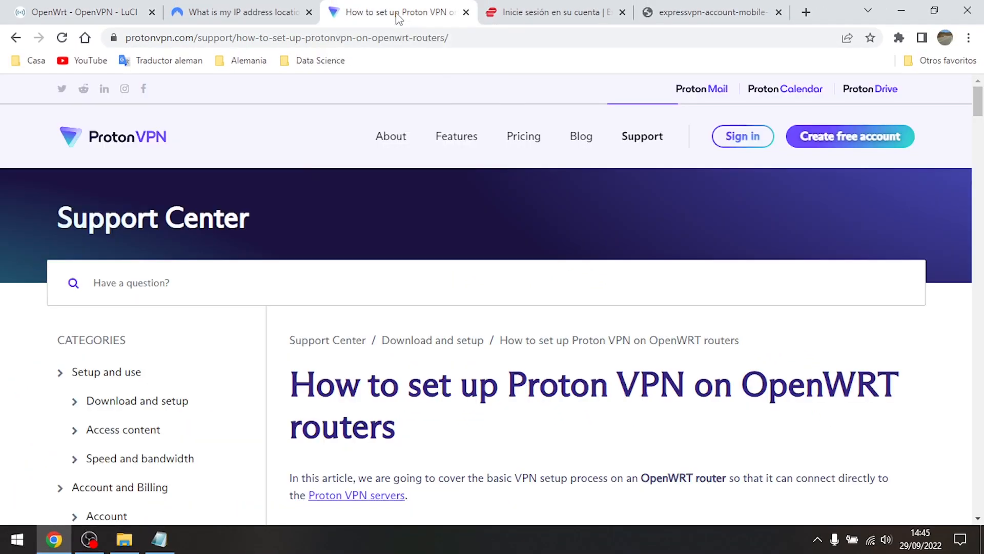
pyautogui.scroll(-3, 447, 179)
pyautogui.scroll(-1, 461, 205)
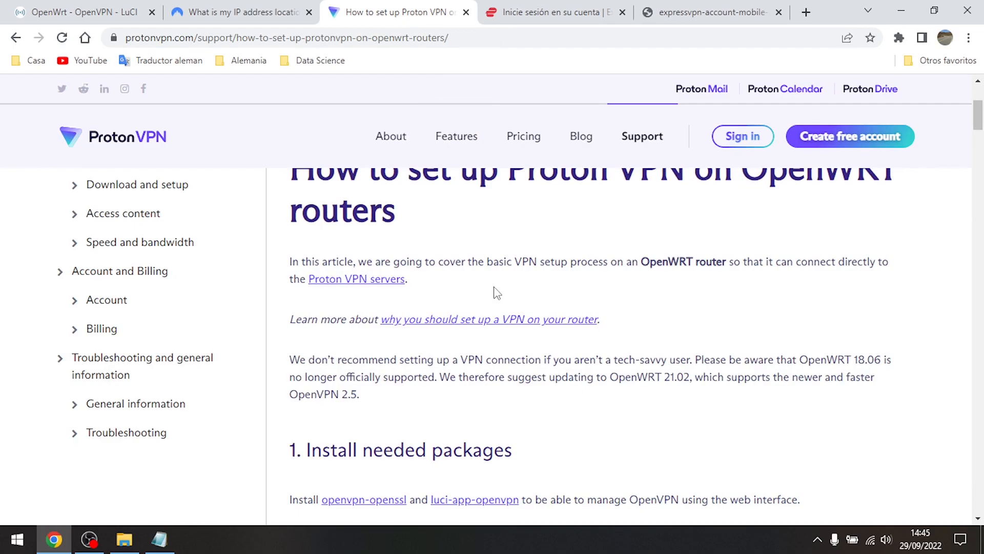
pyautogui.scroll(-3, 494, 287)
pyautogui.moveTo(281, 356); pyautogui.dragTo(821, 361)
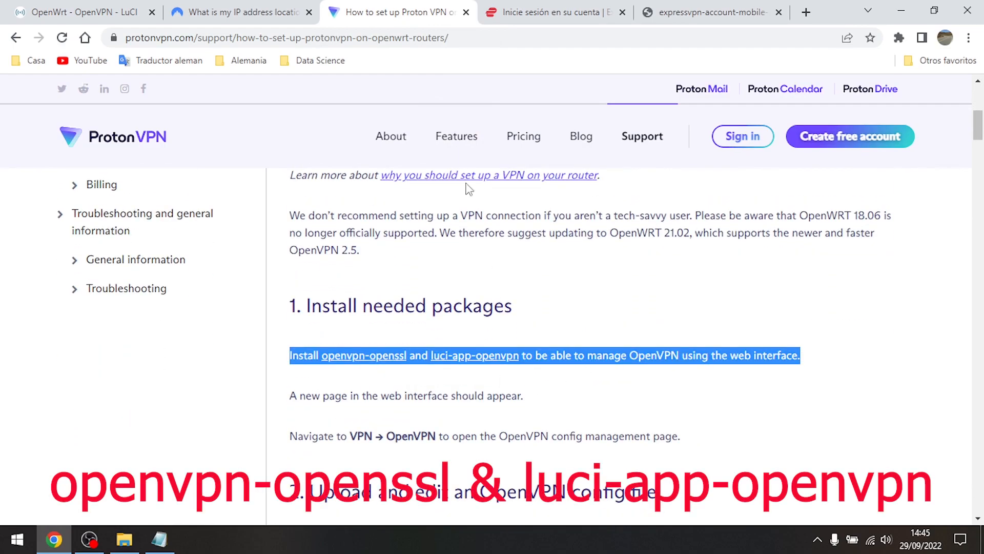
# Step: Open the router's software package list and filter it by openvpn
pyautogui.click(94, 7)
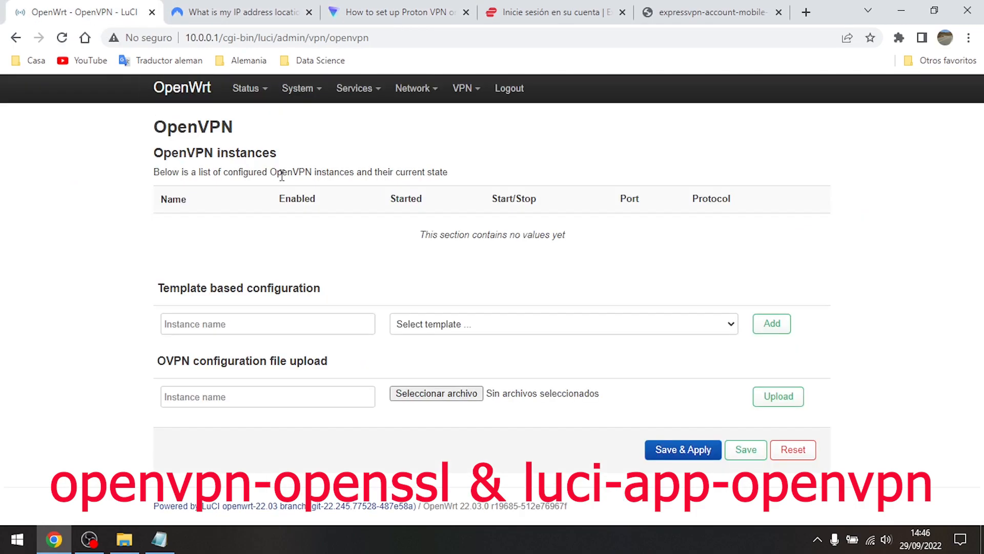
pyautogui.moveTo(296, 93)
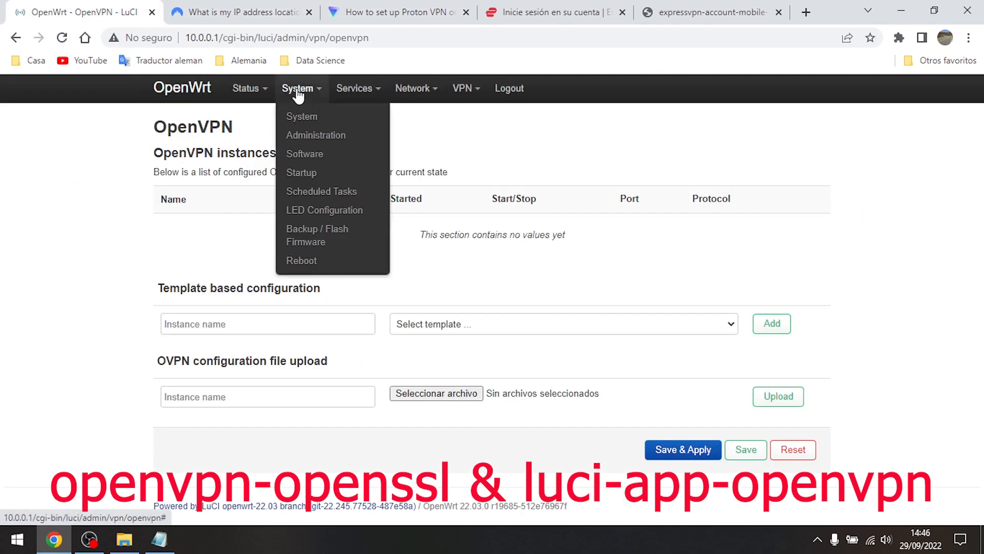
pyautogui.click(303, 154)
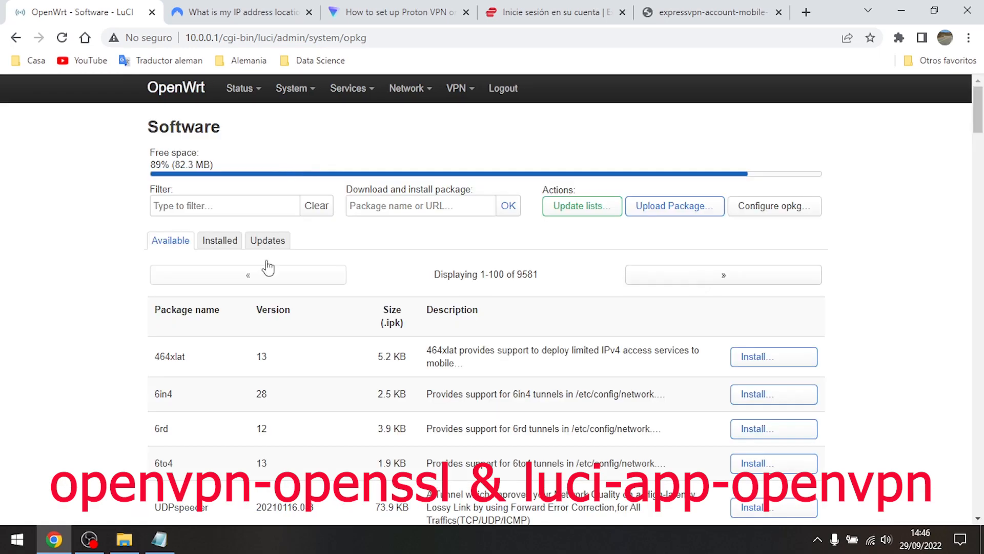
pyautogui.click(221, 206)
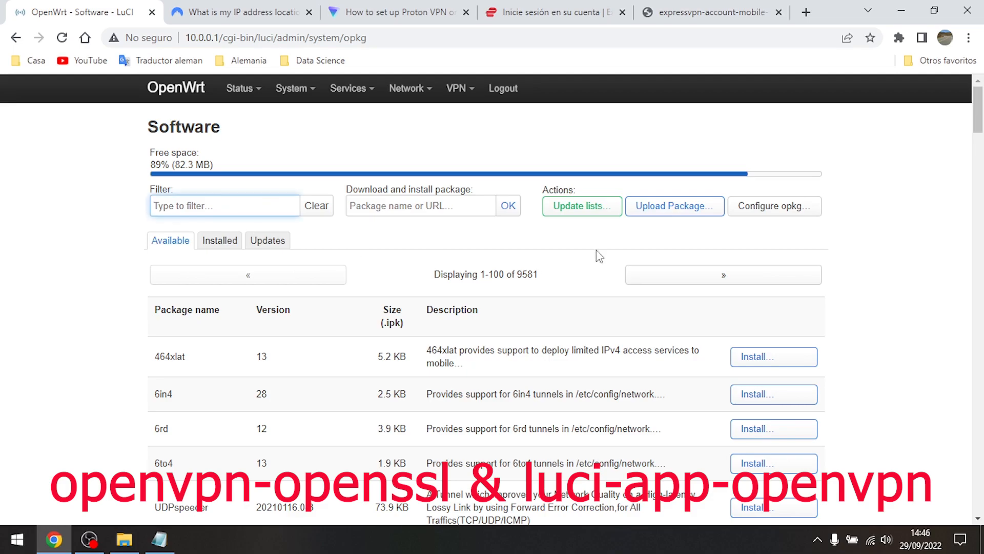
pyautogui.write('openv')
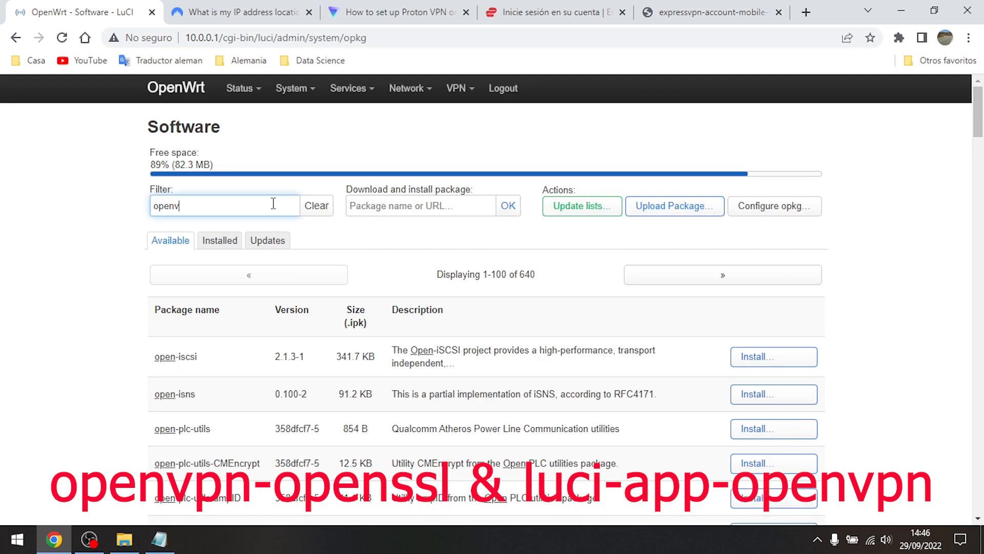
pyautogui.write('pn')
# Step: Check that openvpn-openssl and luci-app-openvpn are among the installed packages, and return to the OpenVPN configuration page
pyautogui.scroll(-3, 410, 272)
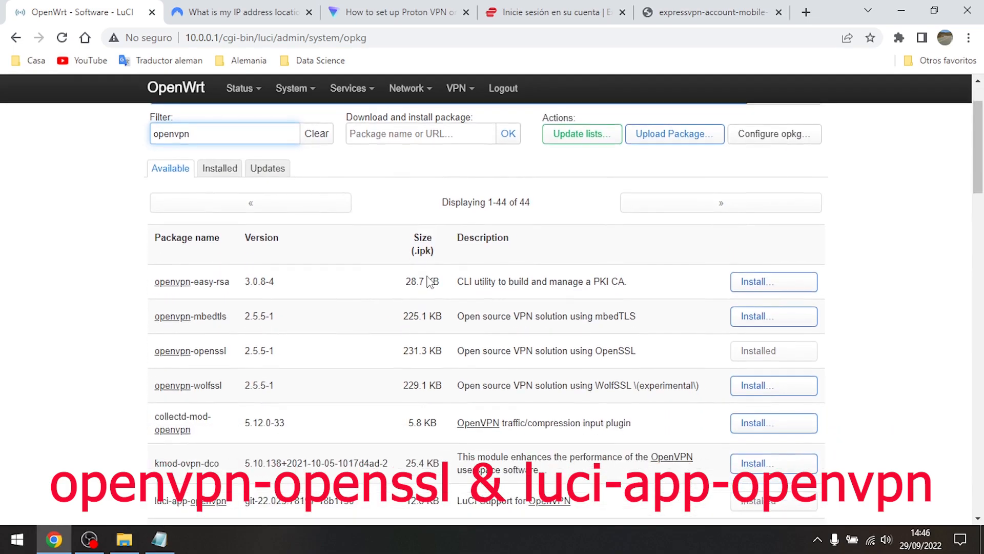
pyautogui.moveTo(149, 281); pyautogui.dragTo(224, 427)
pyautogui.click(225, 428)
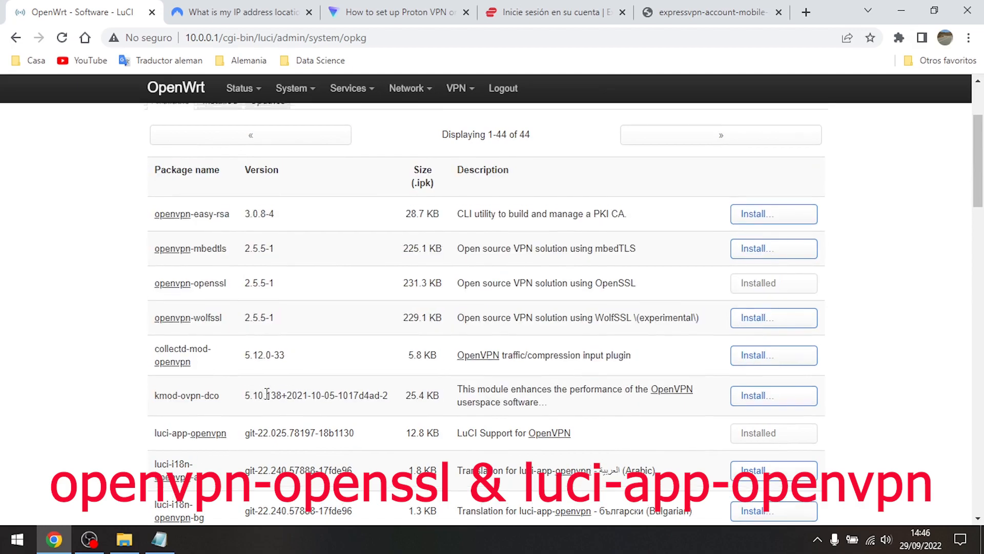
pyautogui.scroll(3, 244, 435)
pyautogui.click(220, 245)
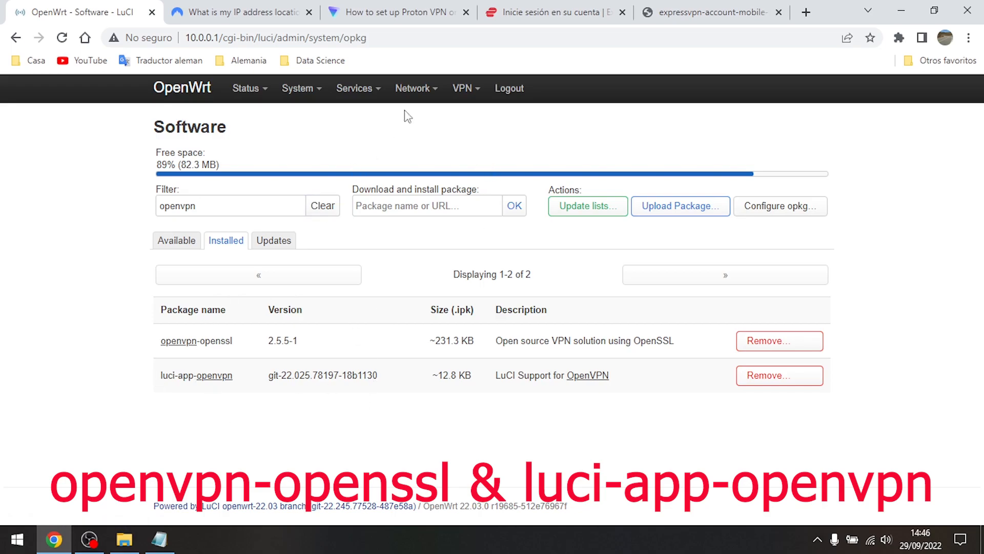
pyautogui.moveTo(458, 90)
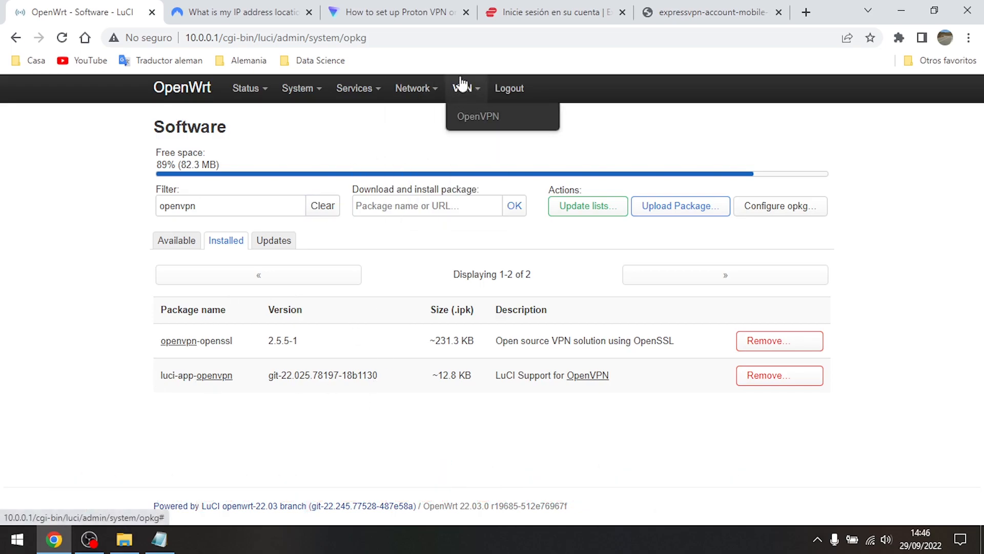
pyautogui.click(463, 117)
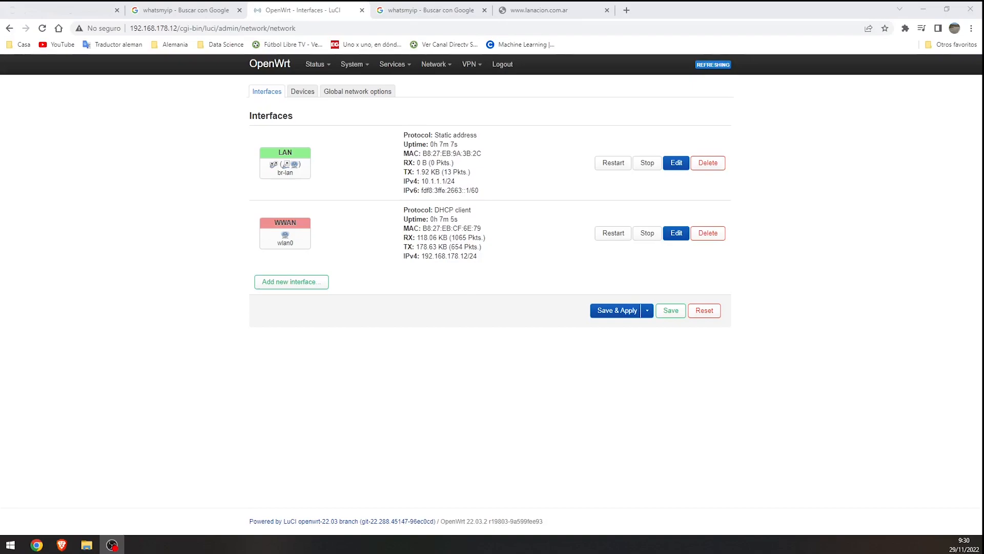
# Step: Create a new network interface named vpnclient with the Unmanaged protocol and the custom device tun0
pyautogui.click(284, 294)
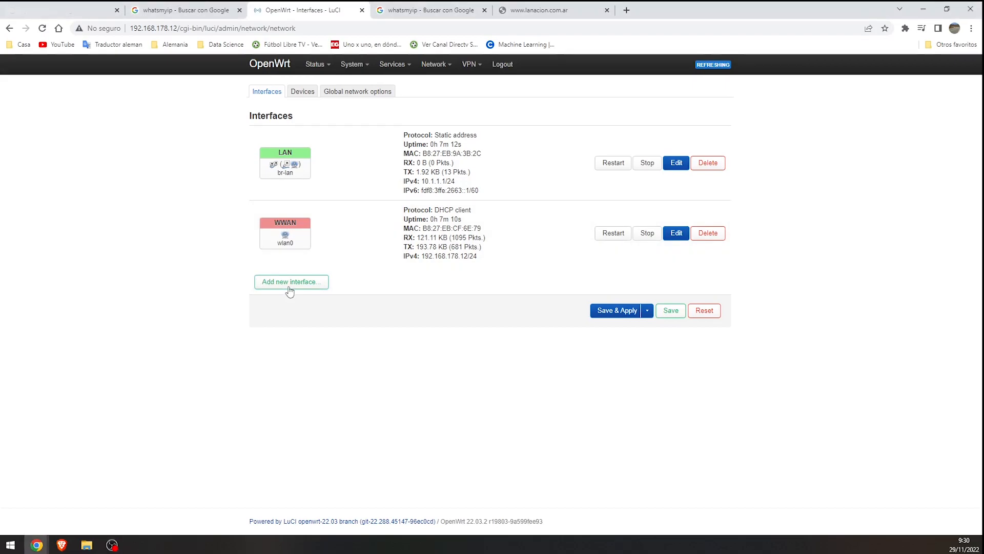
pyautogui.click(289, 291)
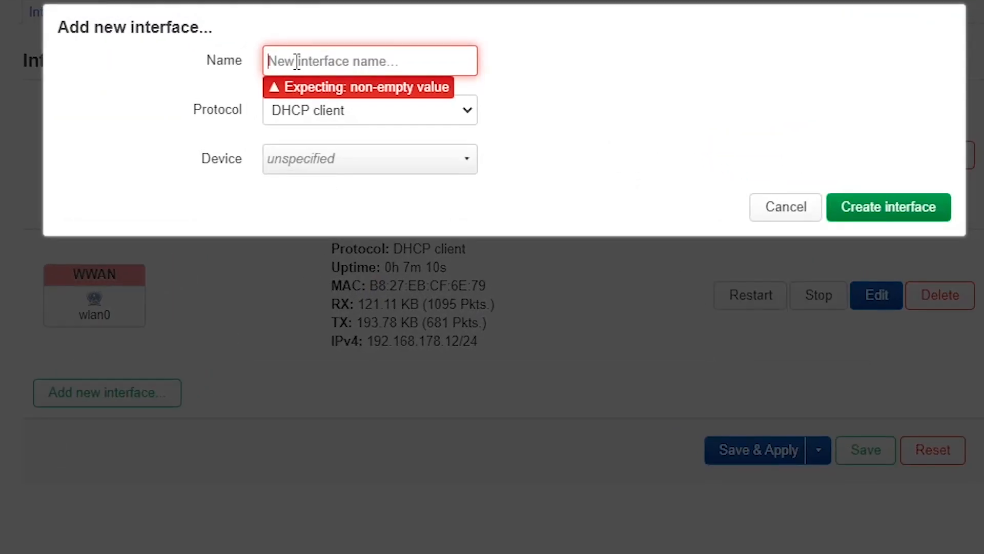
pyautogui.write('vpnclient')
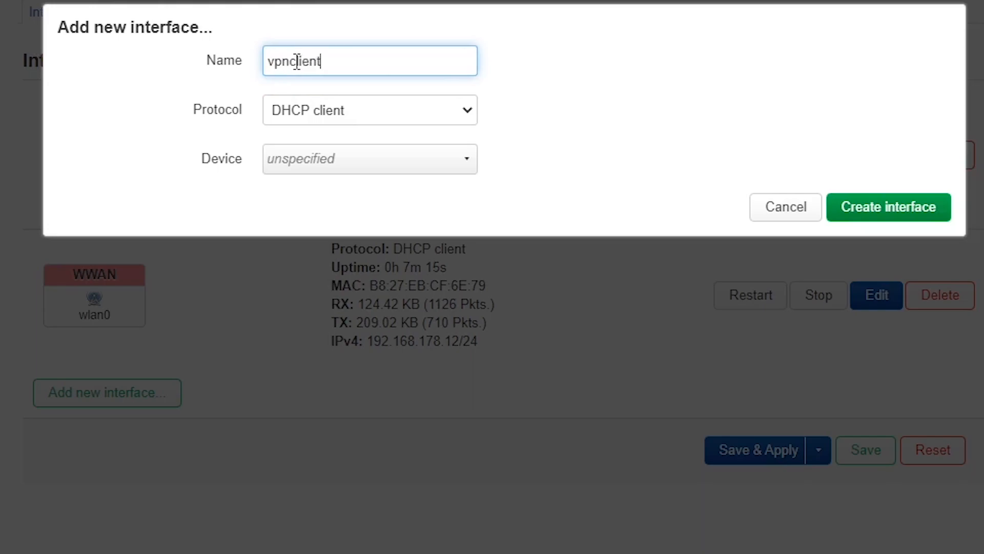
pyautogui.click(413, 106)
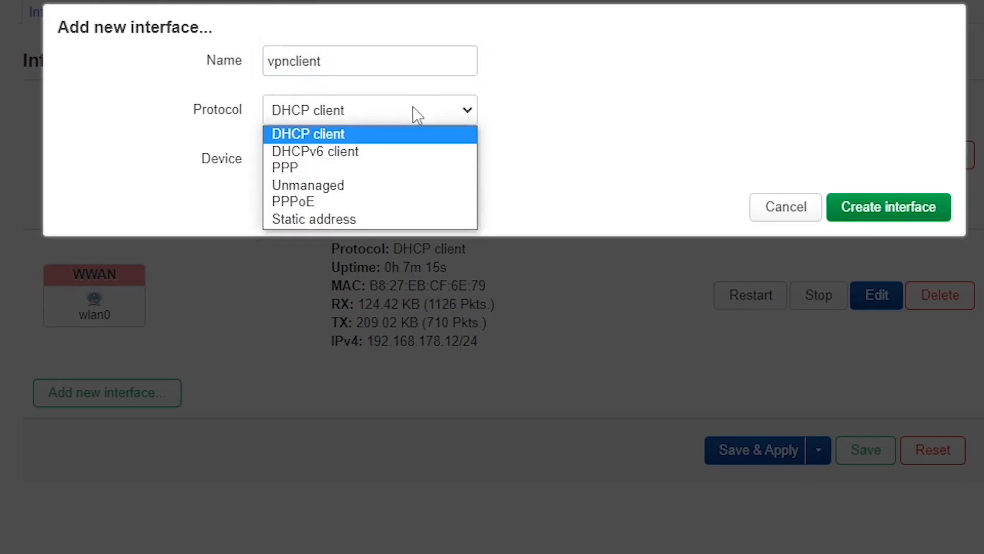
pyautogui.click(385, 186)
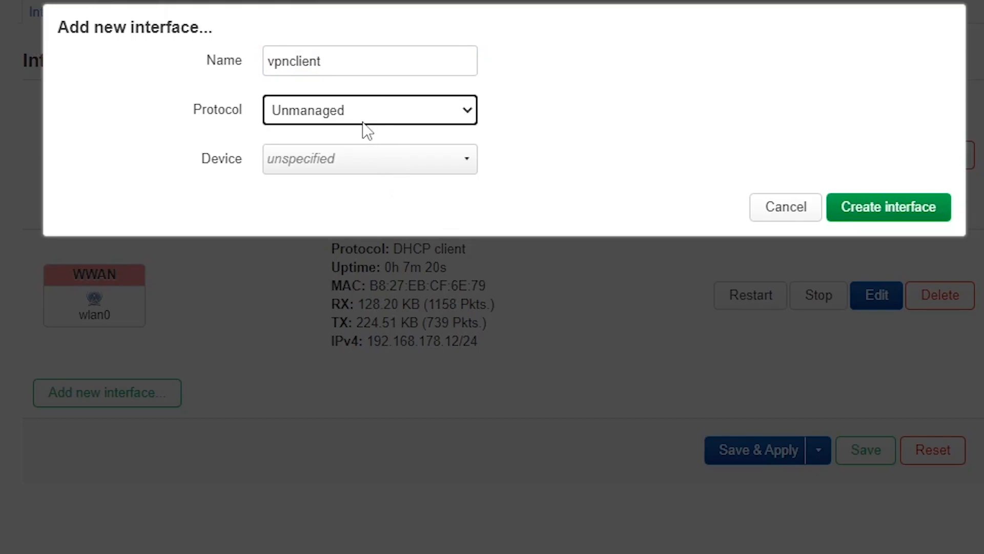
pyautogui.click(332, 167)
pyautogui.click(349, 425)
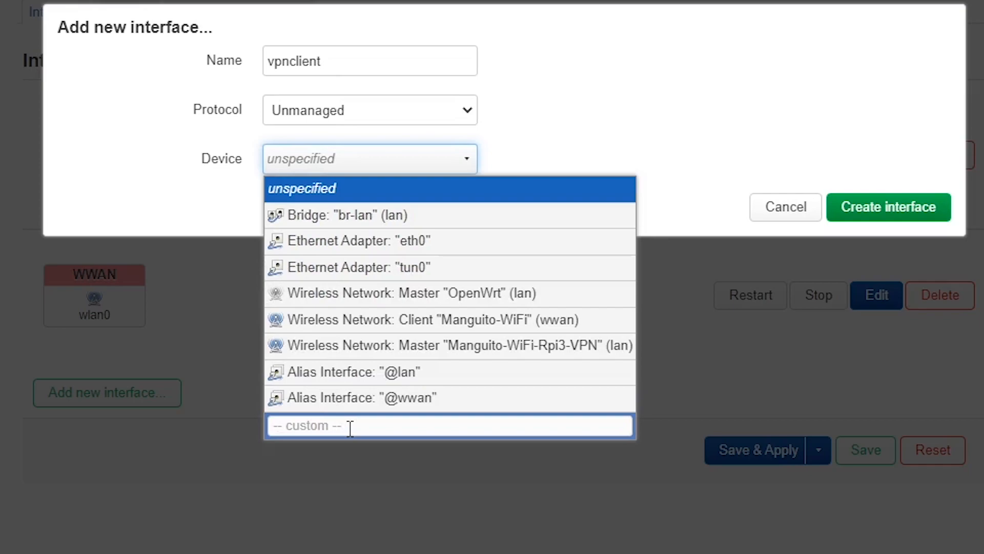
pyautogui.write('tun0')
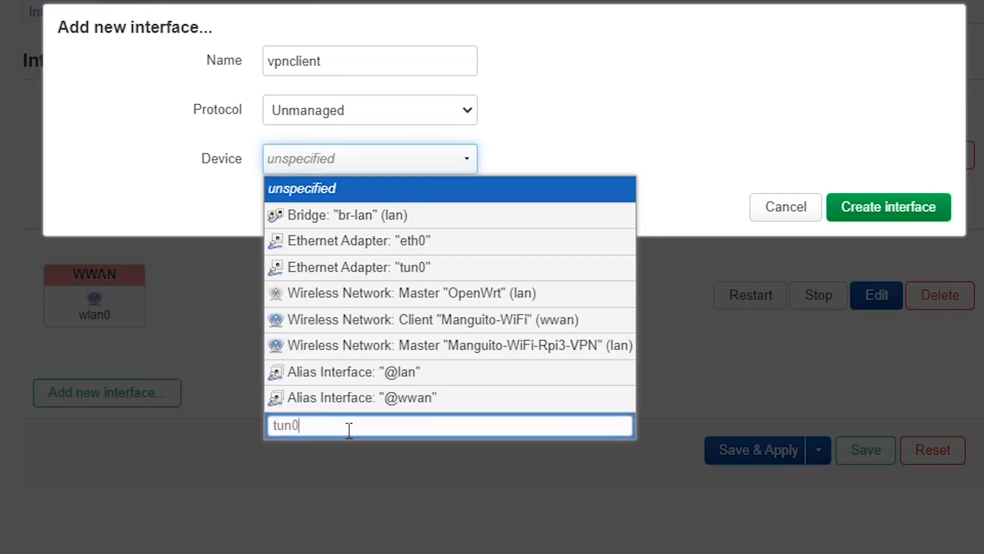
pyautogui.press('Return')
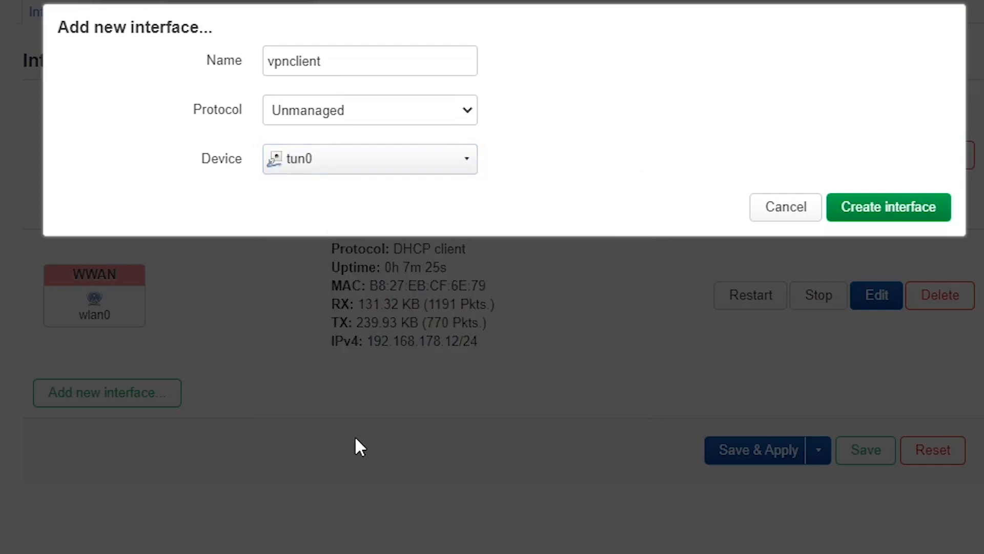
pyautogui.click(932, 220)
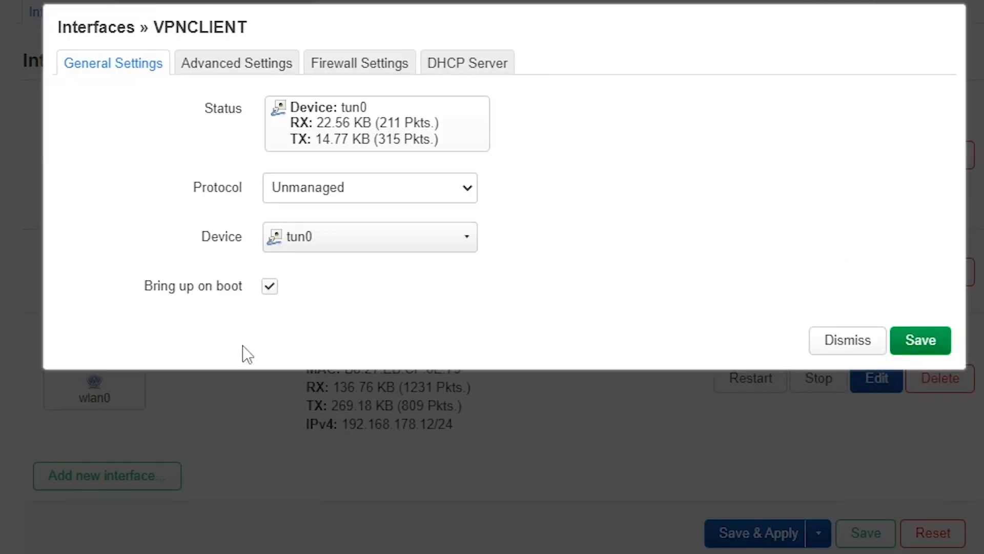
# Step: Assign the vpnclient interface to a new custom firewall zone named vpnclient and save the interface
pyautogui.click(362, 64)
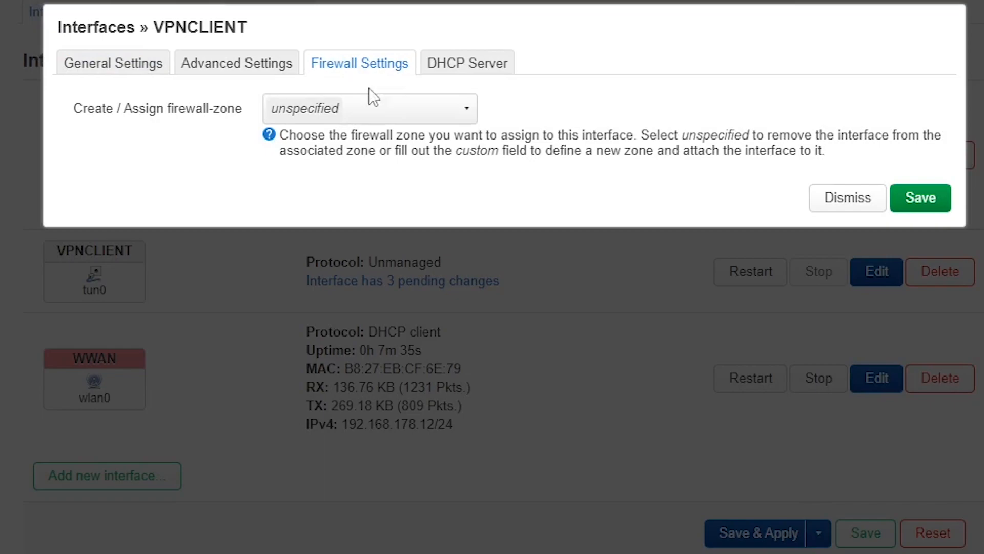
pyautogui.click(367, 118)
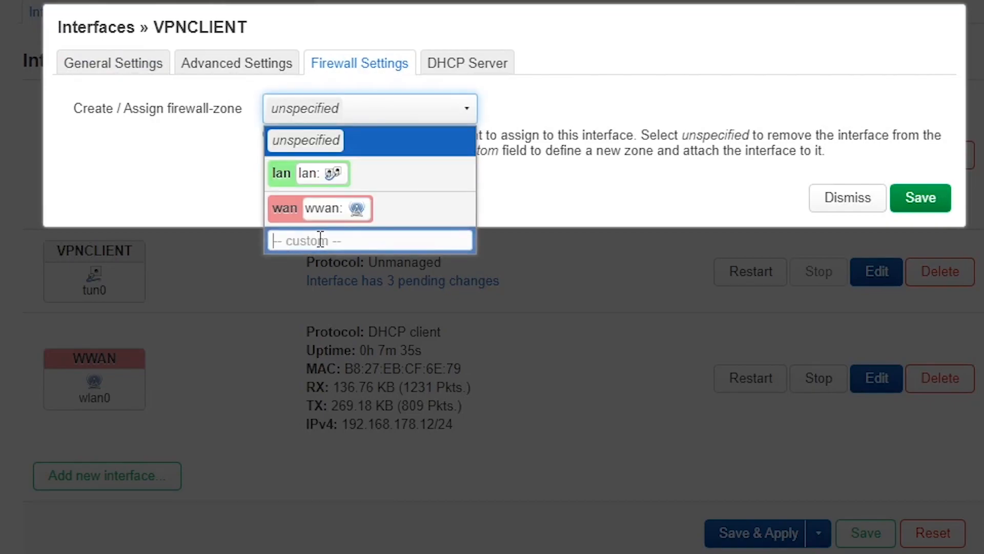
pyautogui.write('vpnclient')
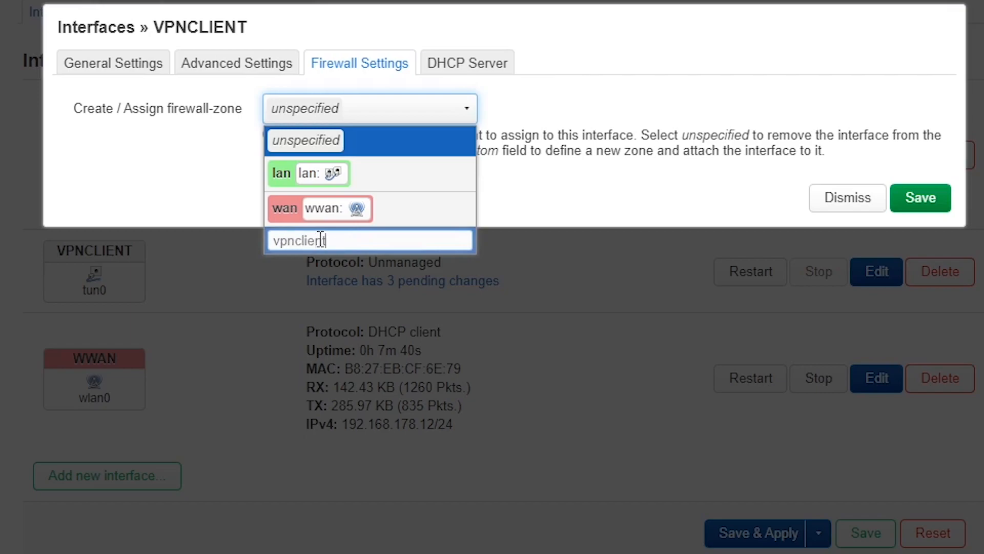
pyautogui.press('Return')
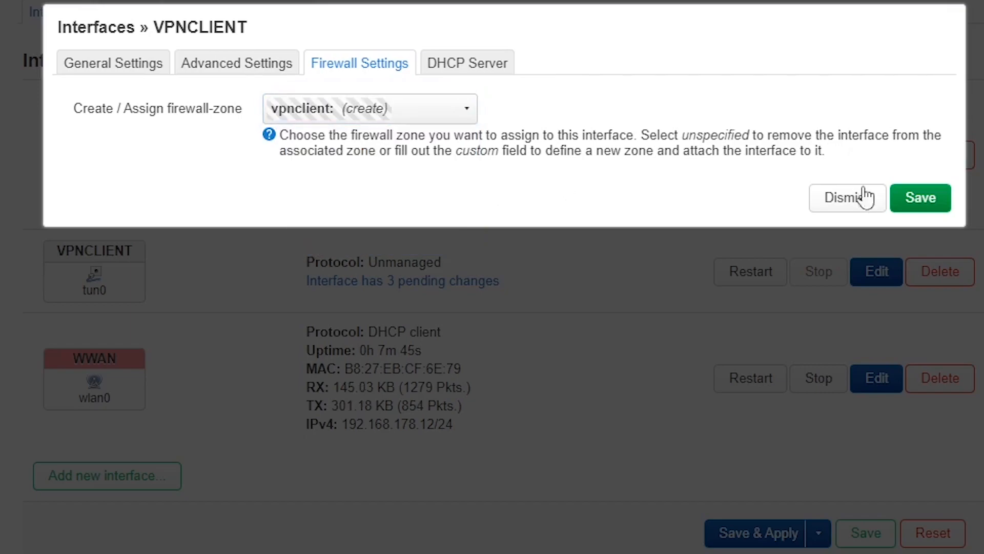
pyautogui.click(931, 203)
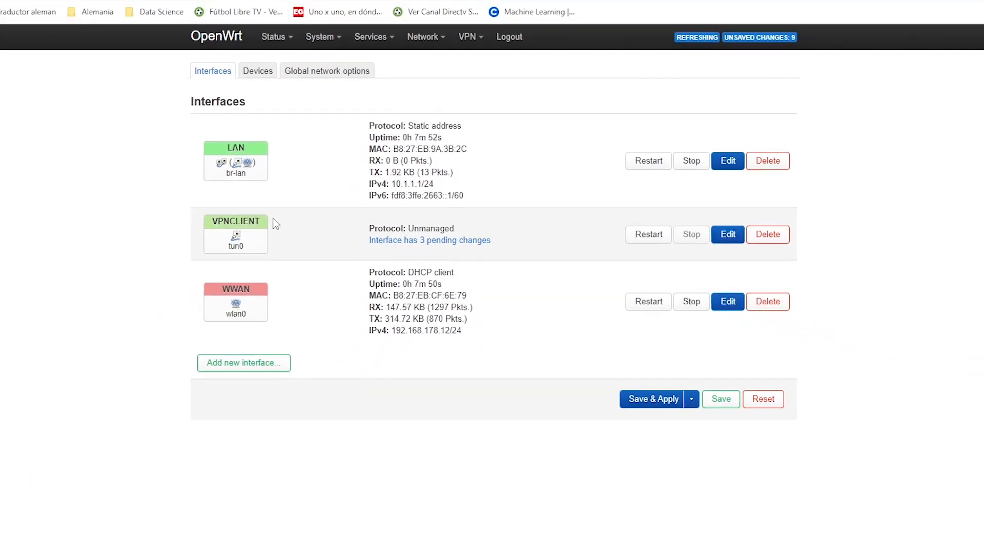
# Step: In the firewall zones, allow the lan zone to forward to the vpnclient destination zone as well, and save it
pyautogui.moveTo(426, 49)
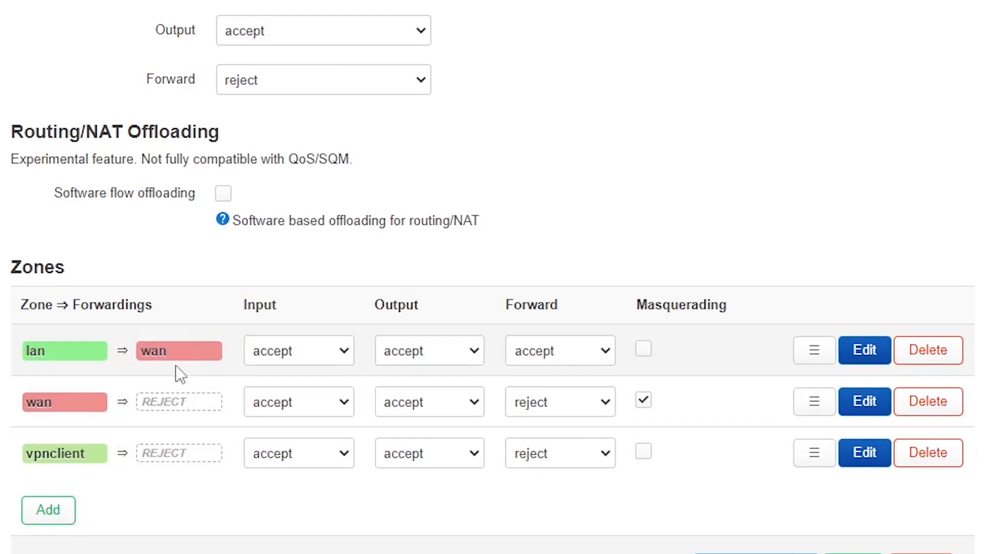
pyautogui.click(883, 350)
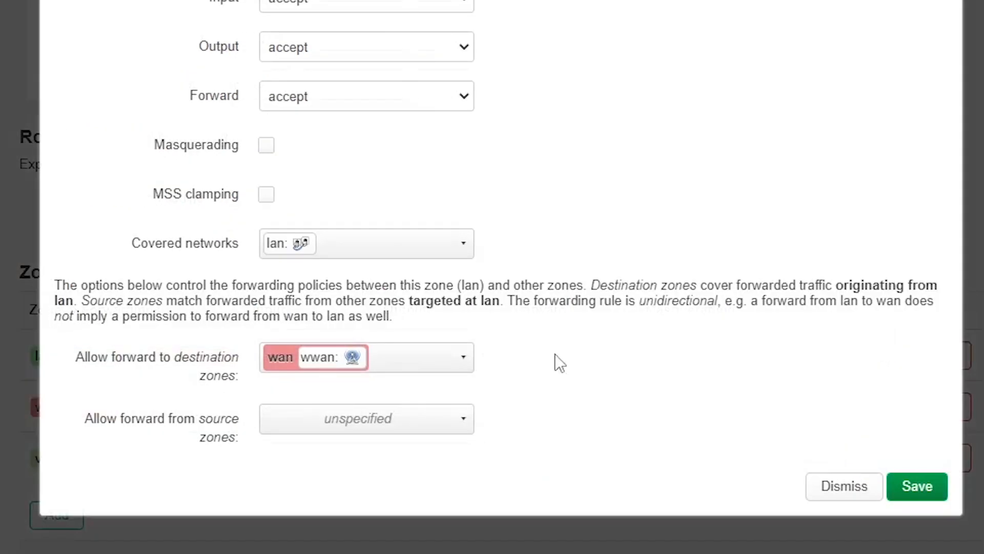
pyautogui.click(459, 368)
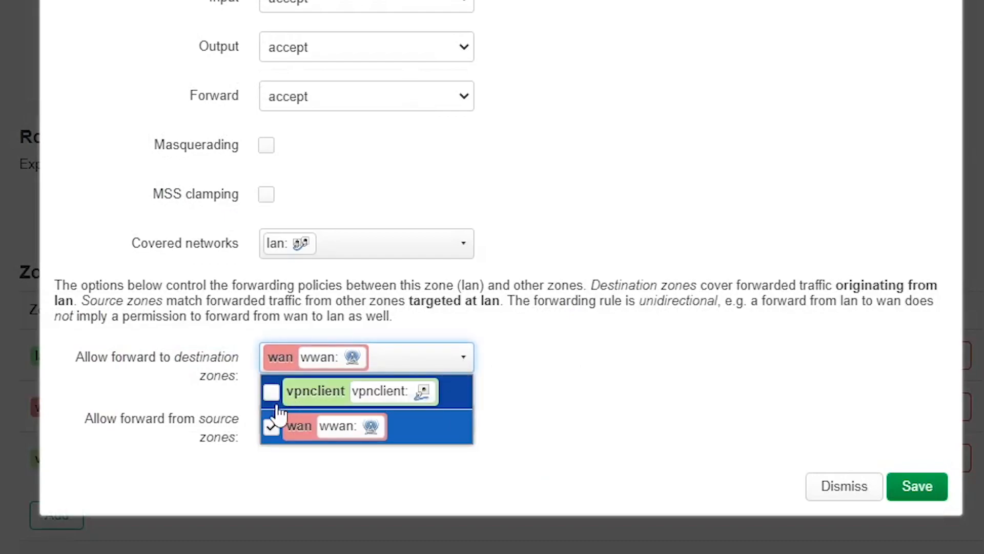
pyautogui.click(271, 392)
pyautogui.click(697, 410)
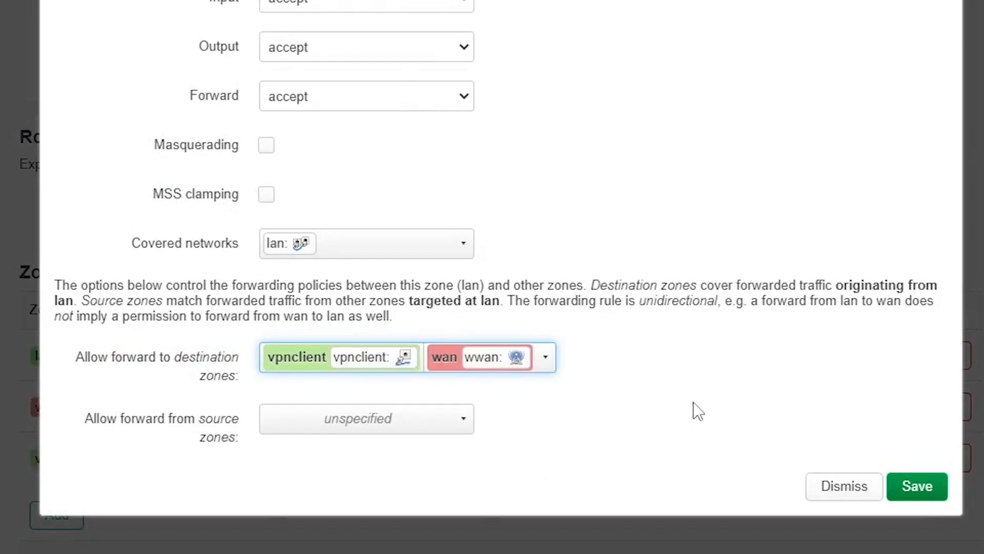
pyautogui.click(911, 490)
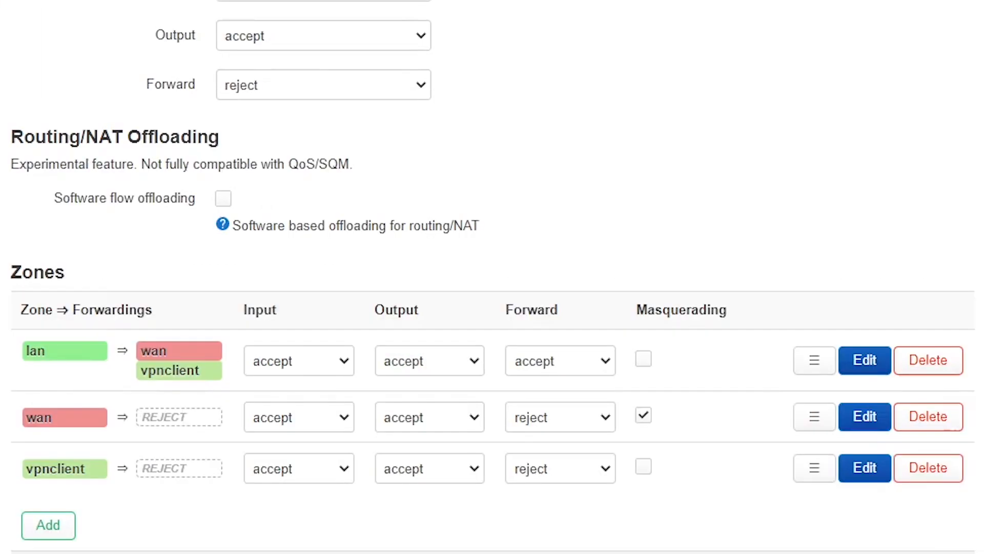
# Step: Enable masquerading for the vpnclient firewall zone and save and apply the firewall settings
pyautogui.click(680, 537)
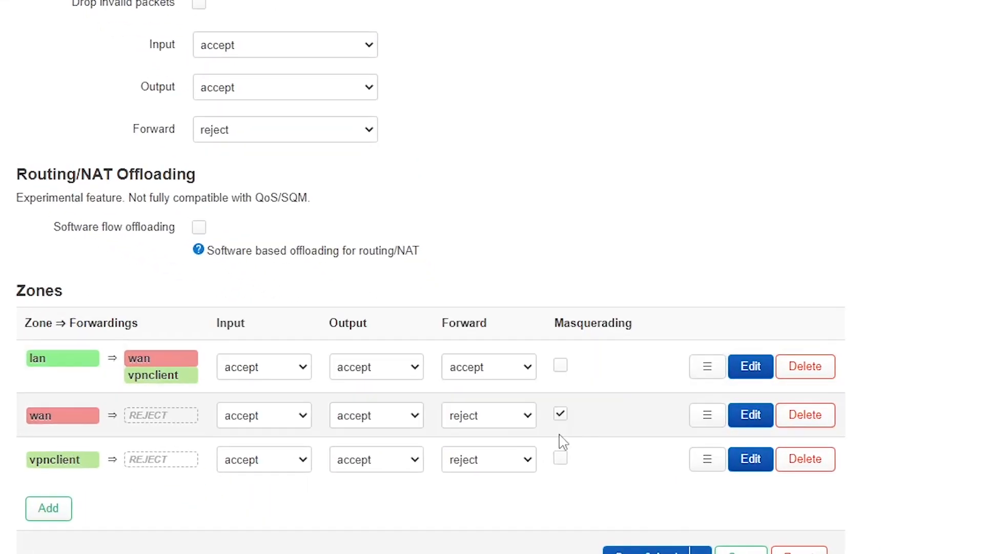
pyautogui.click(561, 458)
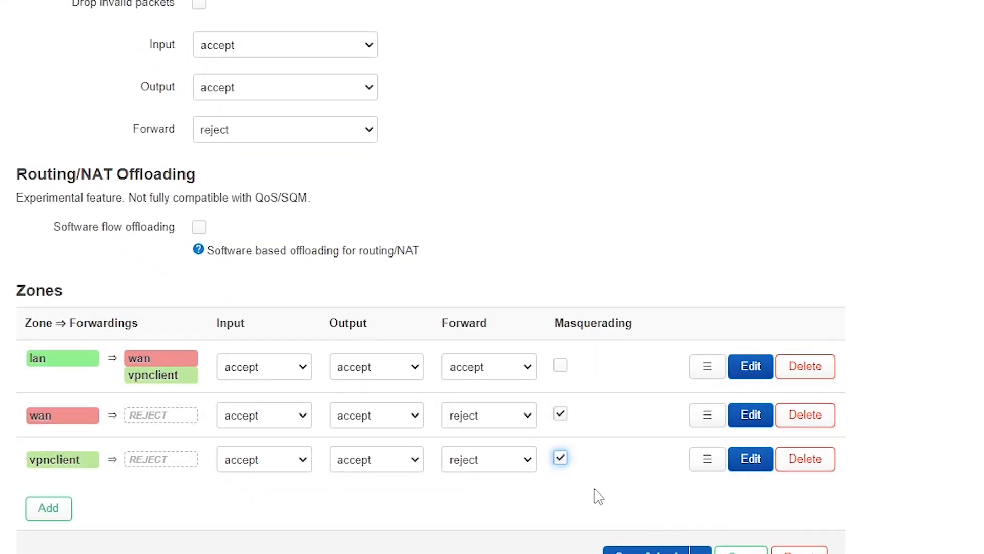
pyautogui.click(637, 545)
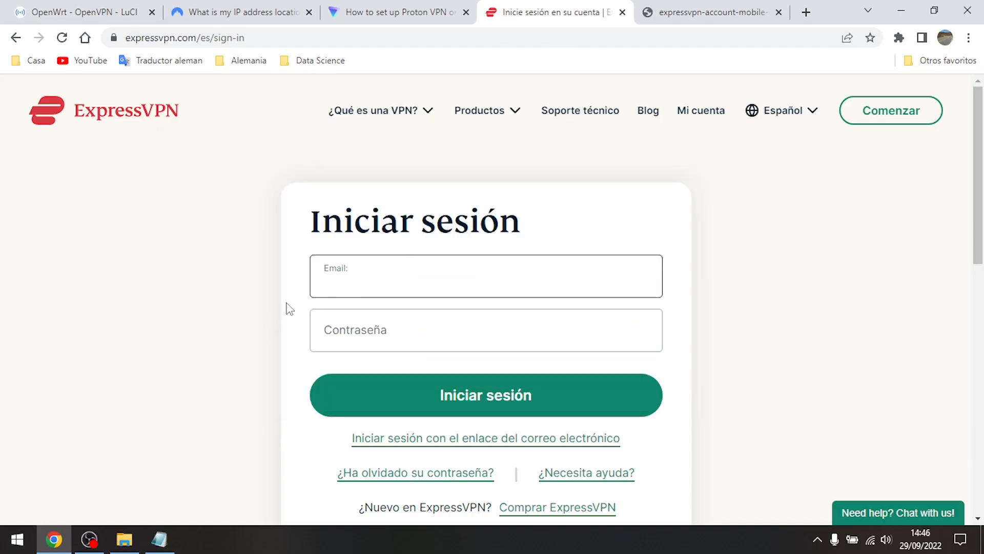
# Step: Look at the ExpressVPN sign-in page and the sample image of its OpenVPN credentials and configuration files, and return to the router's OpenVPN page
pyautogui.click(364, 337)
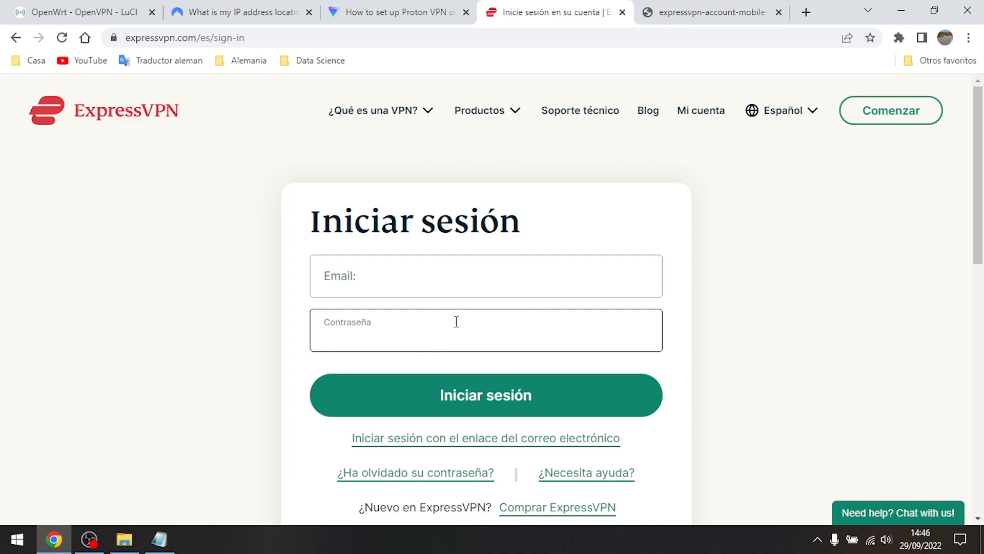
pyautogui.click(668, 12)
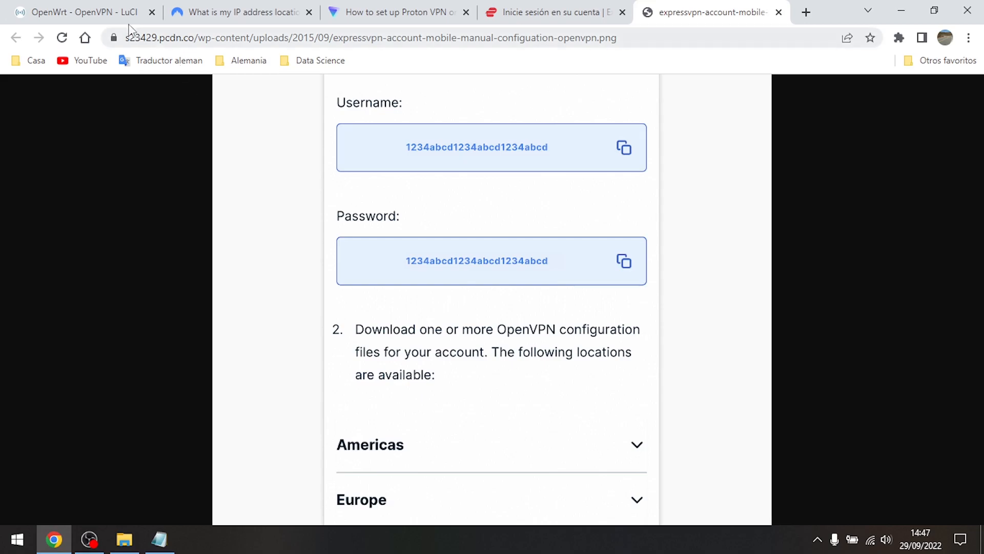
pyautogui.click(107, 13)
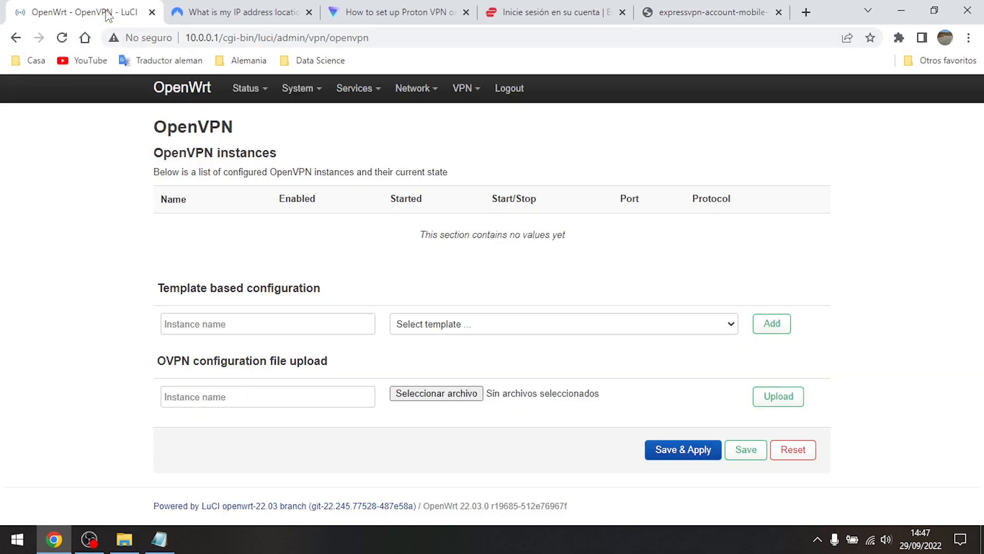
# Step: Upload the configuration file my_expressvpn_argentina_udp.ovpn as a new OpenVPN instance named arg
pyautogui.moveTo(463, 88)
pyautogui.click(463, 117)
pyautogui.click(431, 398)
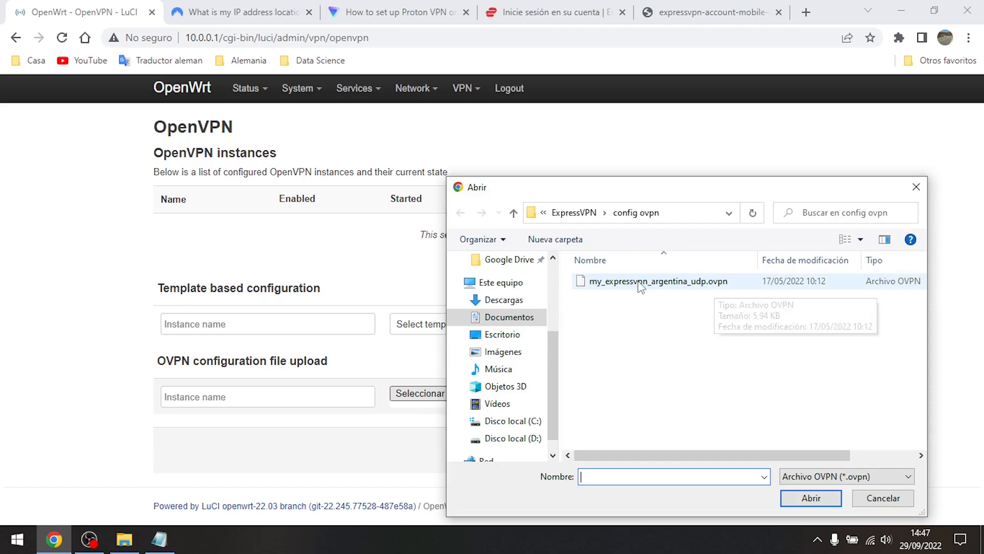
pyautogui.doubleClick(673, 286)
pyautogui.click(236, 396)
pyautogui.write('arg')
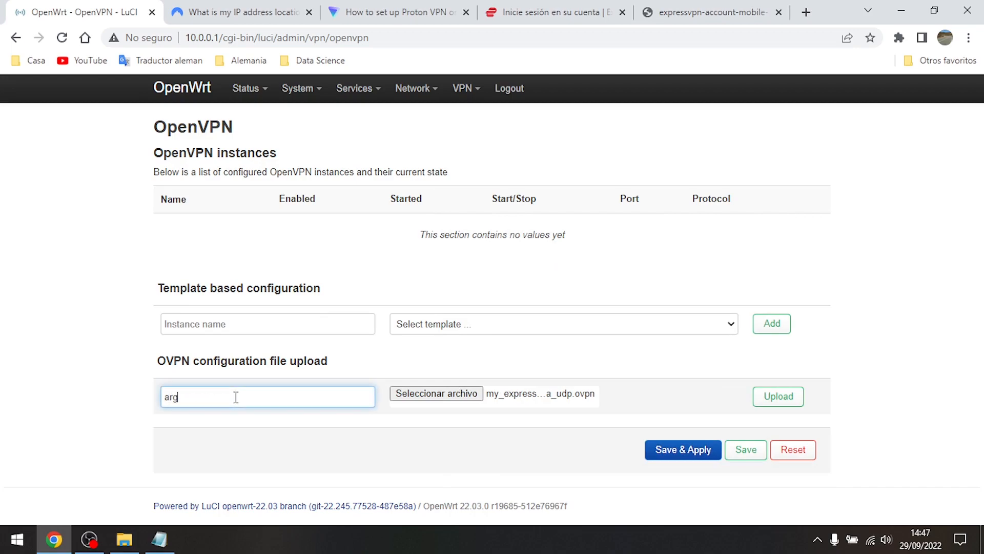
pyautogui.click(771, 400)
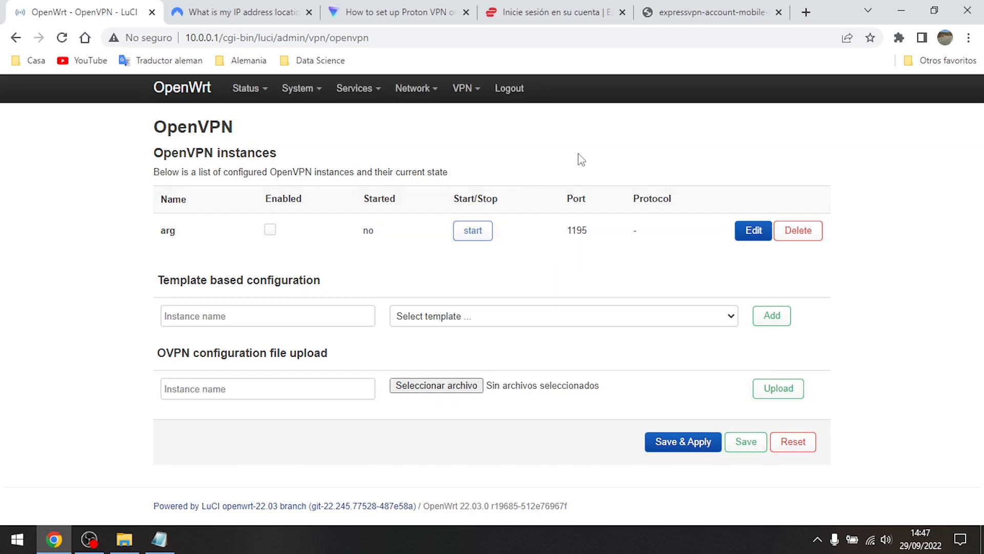
# Step: Open the arg instance for editing and paste the VPN username and password into its auth-user-pass credentials section
pyautogui.click(484, 231)
pyautogui.click(467, 235)
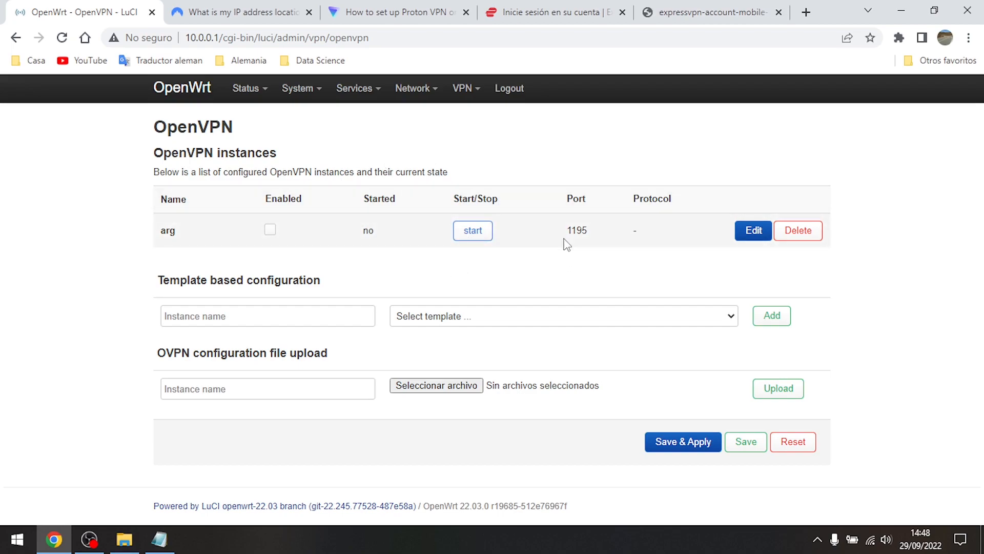
pyautogui.click(754, 232)
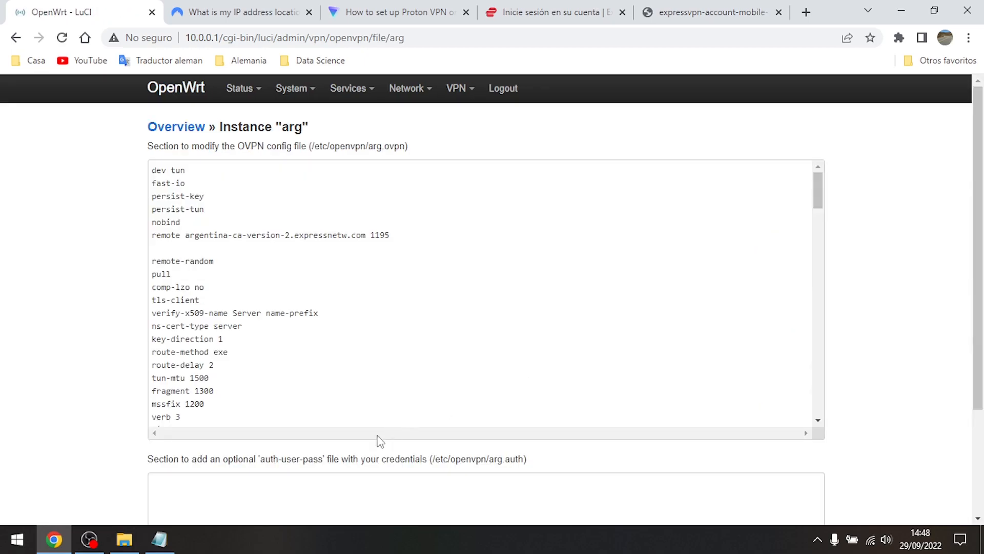
pyautogui.click(232, 489)
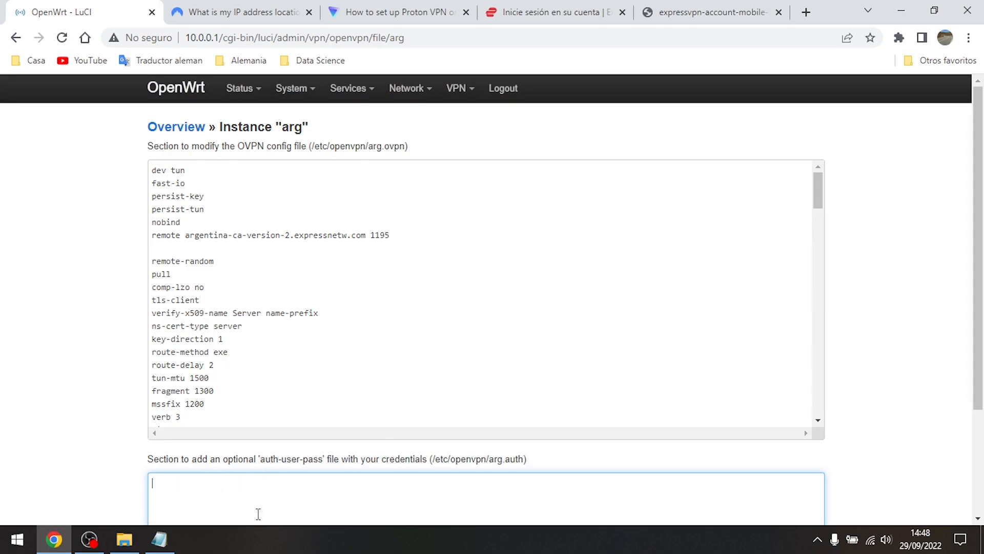
pyautogui.rightClick(190, 487)
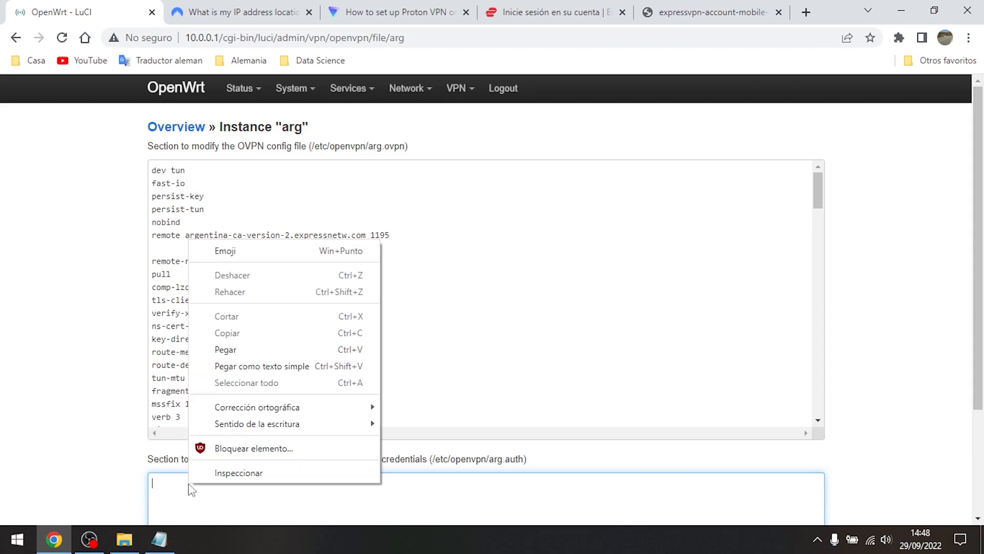
pyautogui.click(229, 350)
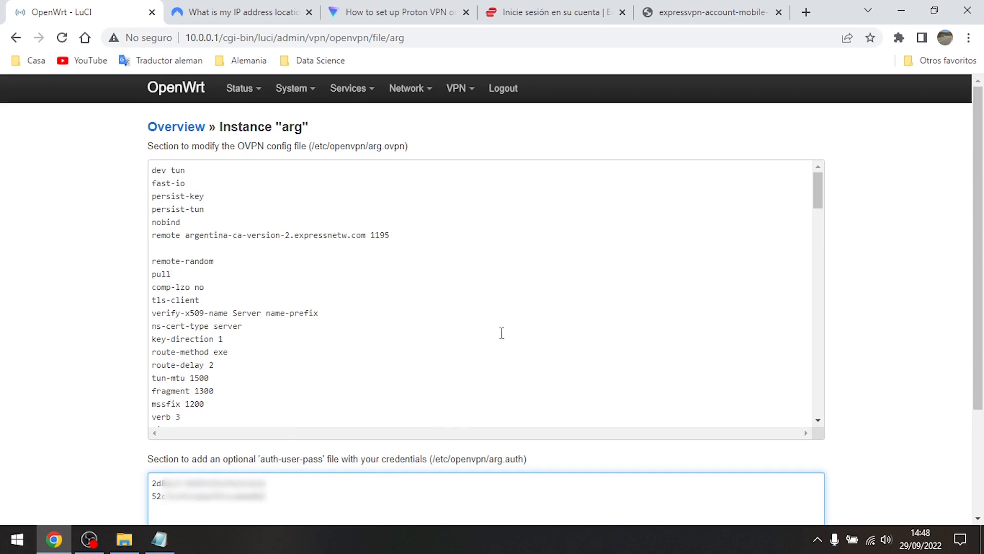
# Step: Append the path /etc/openvpn/arg.auth to the auth-user-pass line of the arg configuration and save the file
pyautogui.scroll(-1, 282, 277)
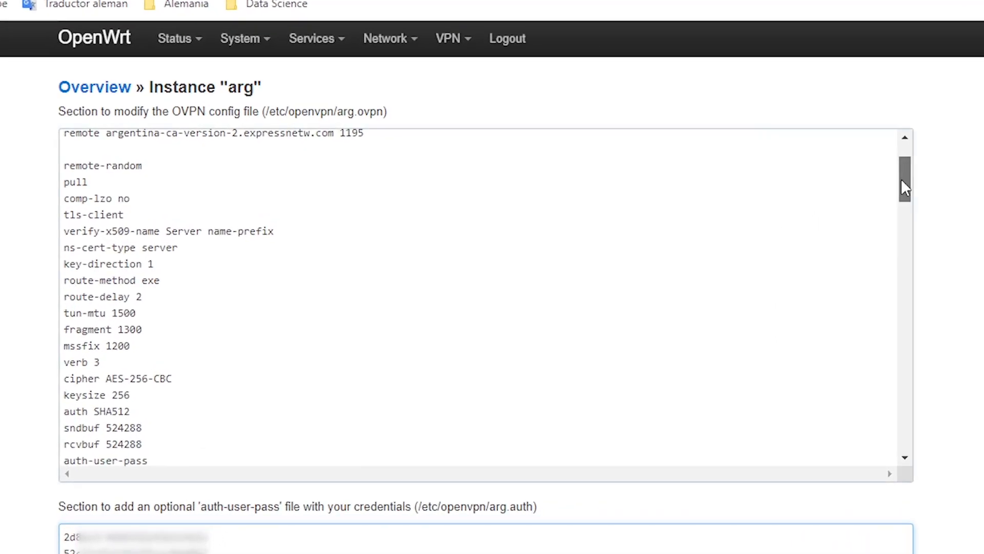
pyautogui.moveTo(901, 180); pyautogui.dragTo(906, 204)
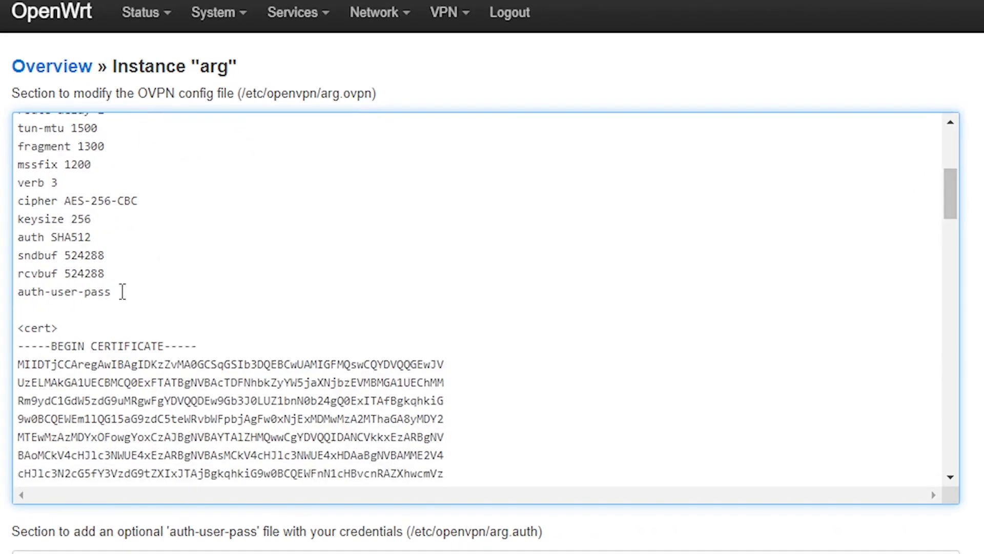
pyautogui.moveTo(122, 291); pyautogui.dragTo(15, 295)
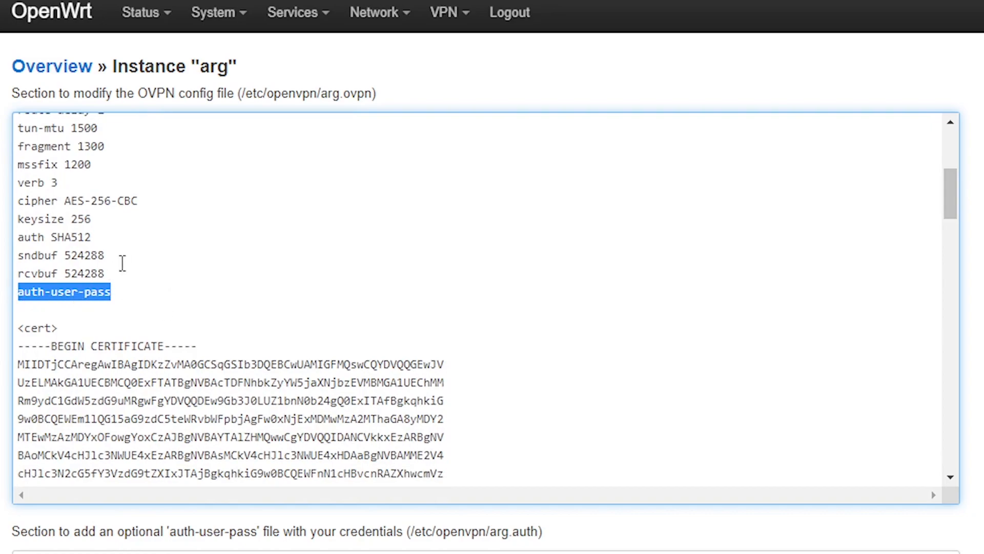
pyautogui.moveTo(410, 531); pyautogui.dragTo(532, 534)
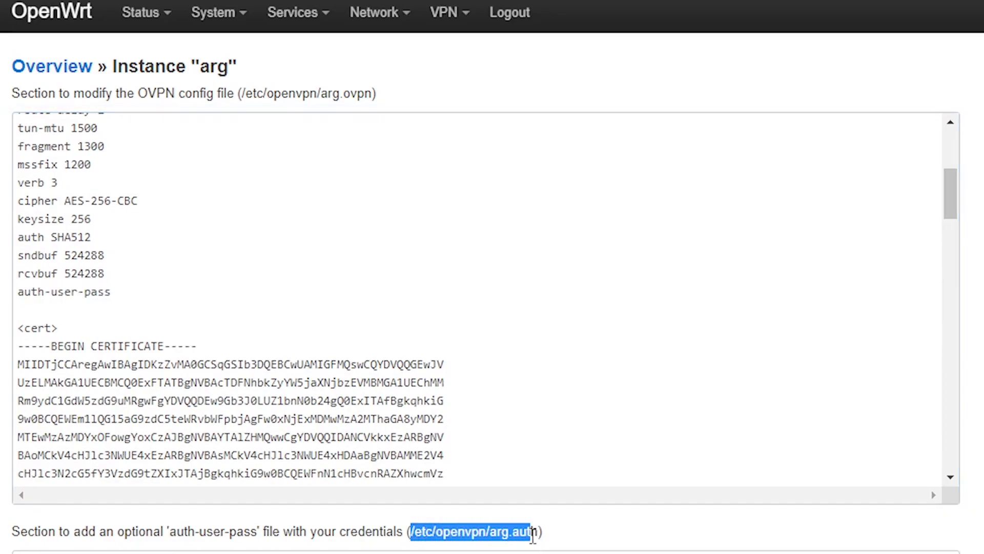
pyautogui.moveTo(537, 533); pyautogui.dragTo(410, 533)
pyautogui.rightClick(429, 532)
pyautogui.click(508, 376)
pyautogui.click(163, 290)
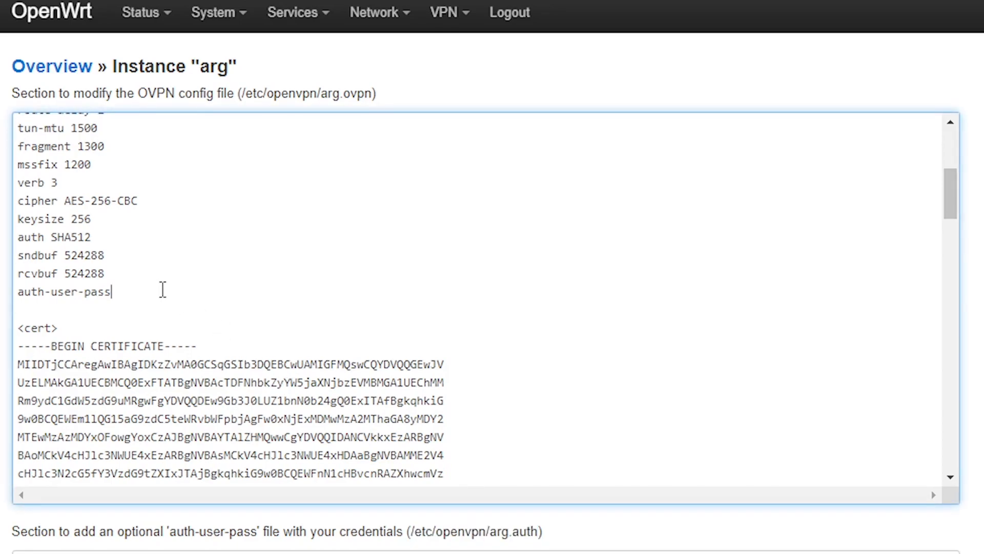
pyautogui.rightClick(163, 290)
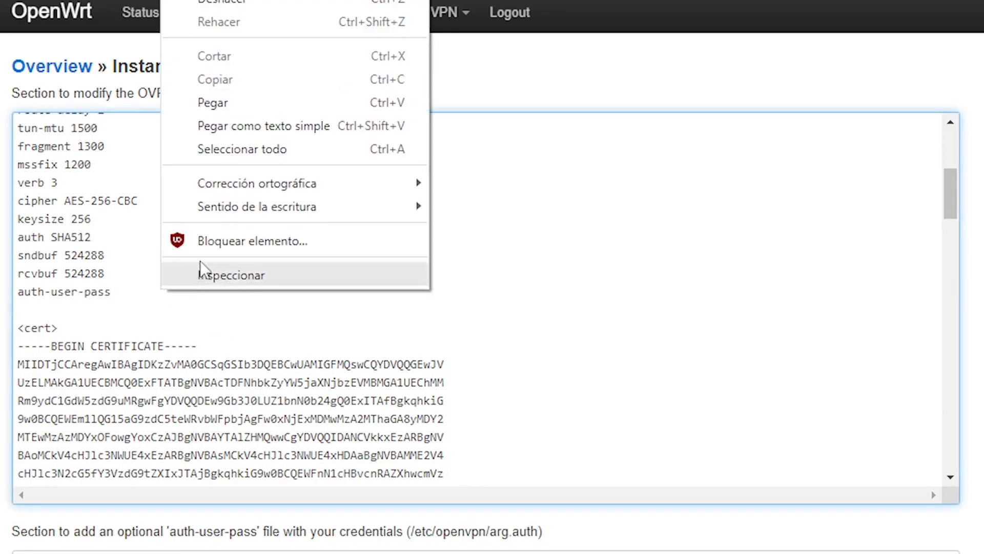
pyautogui.click(192, 125)
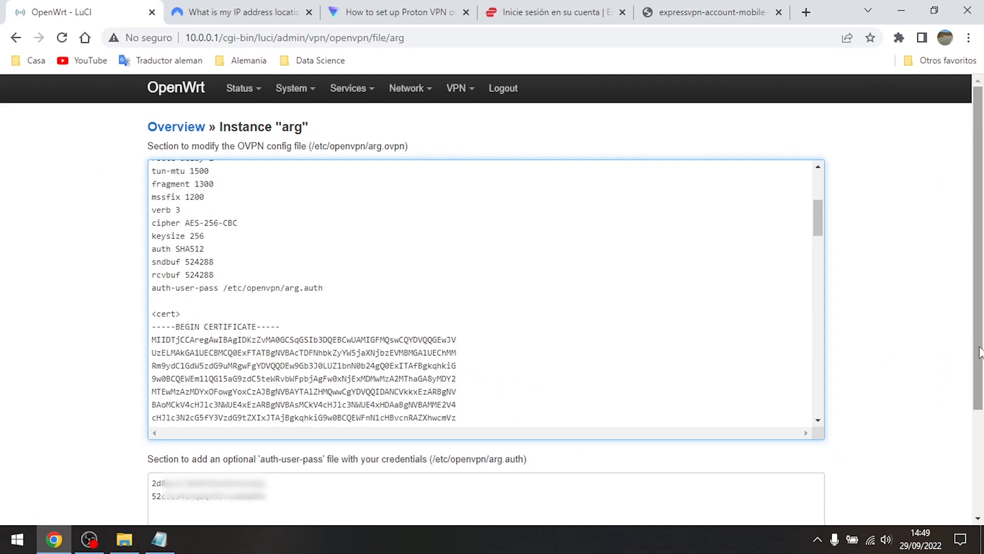
pyautogui.scroll(-3, 979, 353)
pyautogui.click(779, 457)
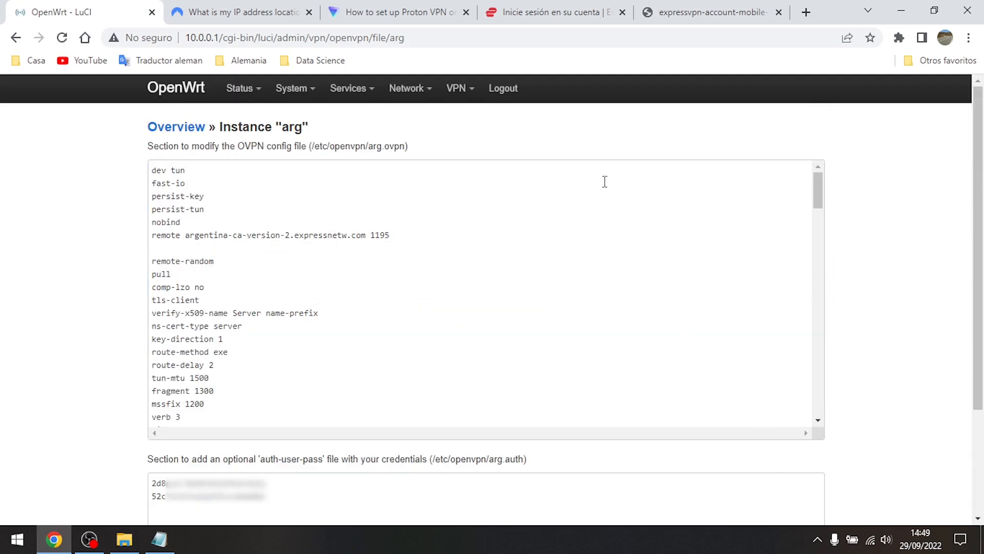
# Step: Return to the OpenVPN instance overview, enable the arg instance, save and apply, and start it
pyautogui.moveTo(453, 92)
pyautogui.click(455, 117)
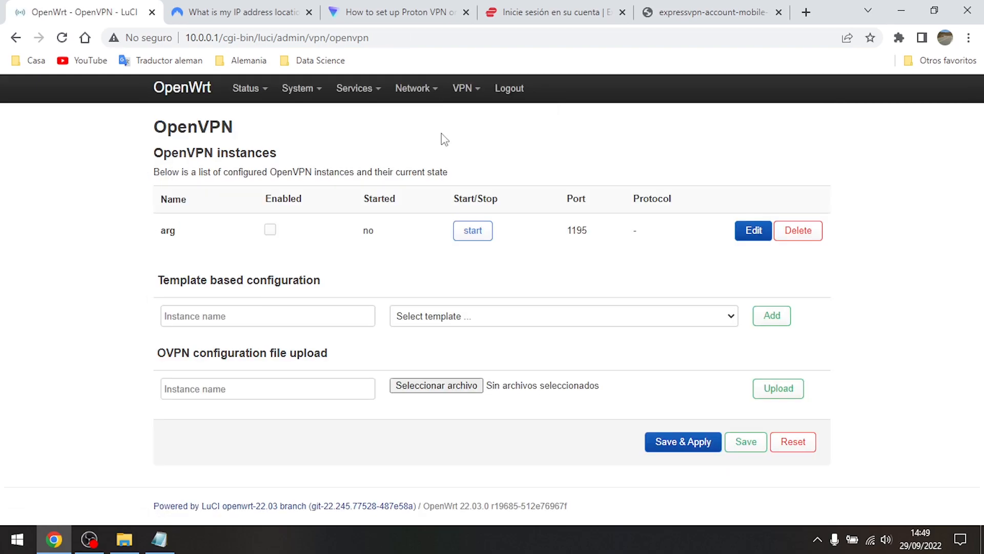
pyautogui.click(271, 230)
pyautogui.click(688, 442)
pyautogui.click(481, 238)
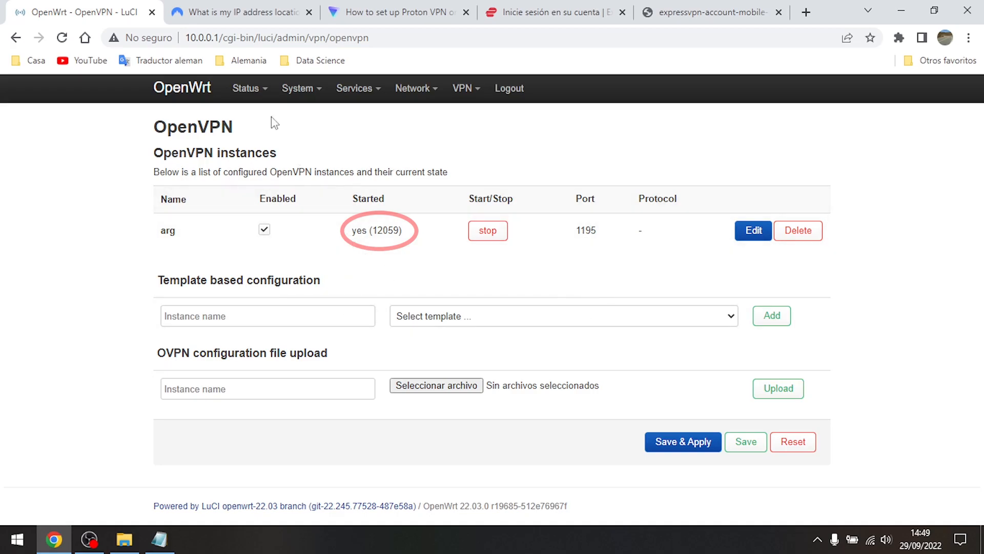
# Step: Reload the NordVPN what-is-my-ip page to check the public IP address and location through the VPN
pyautogui.click(252, 15)
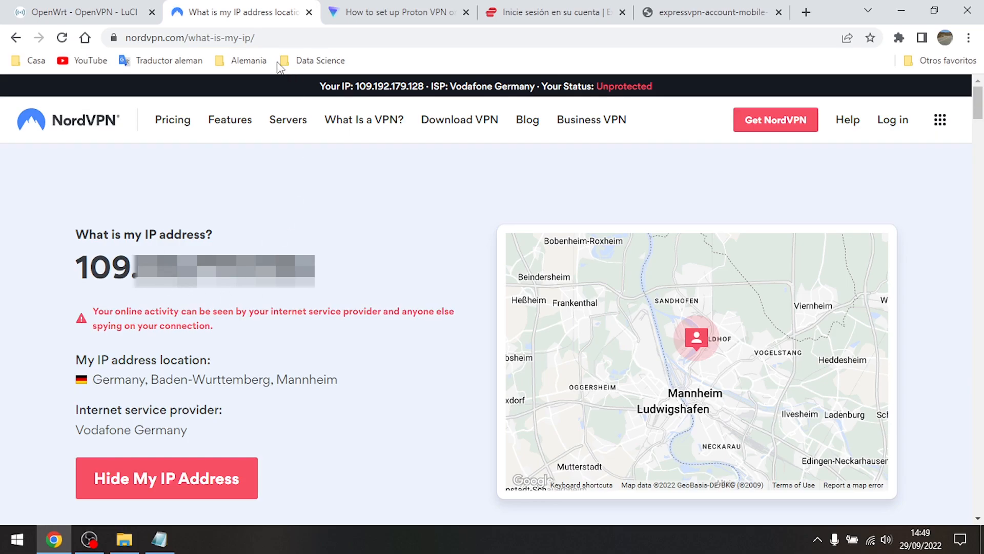
pyautogui.click(264, 37)
pyautogui.press('Return')
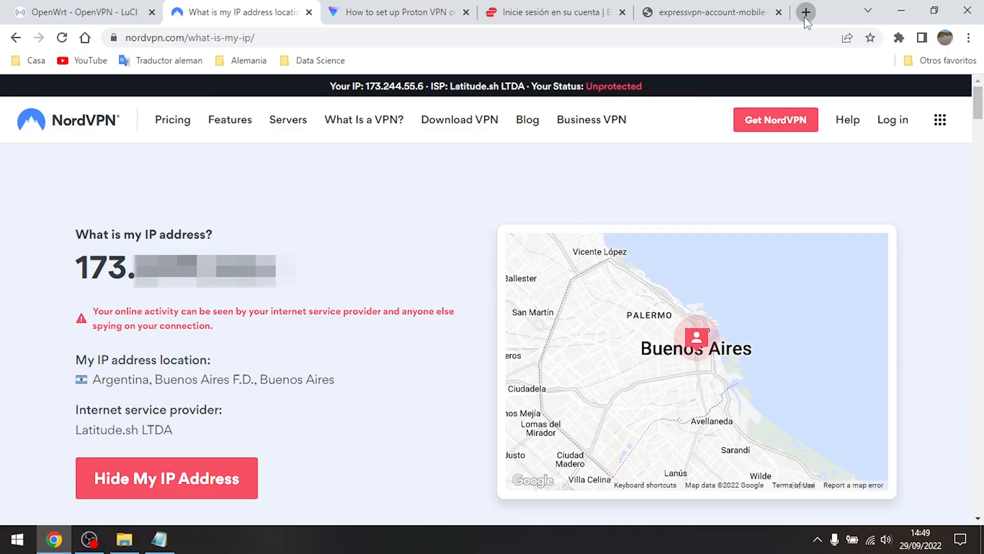
# Step: Load the La Nacion news site in a new browser tab to test browsing through the VPN
pyautogui.click(804, 17)
pyautogui.write('la')
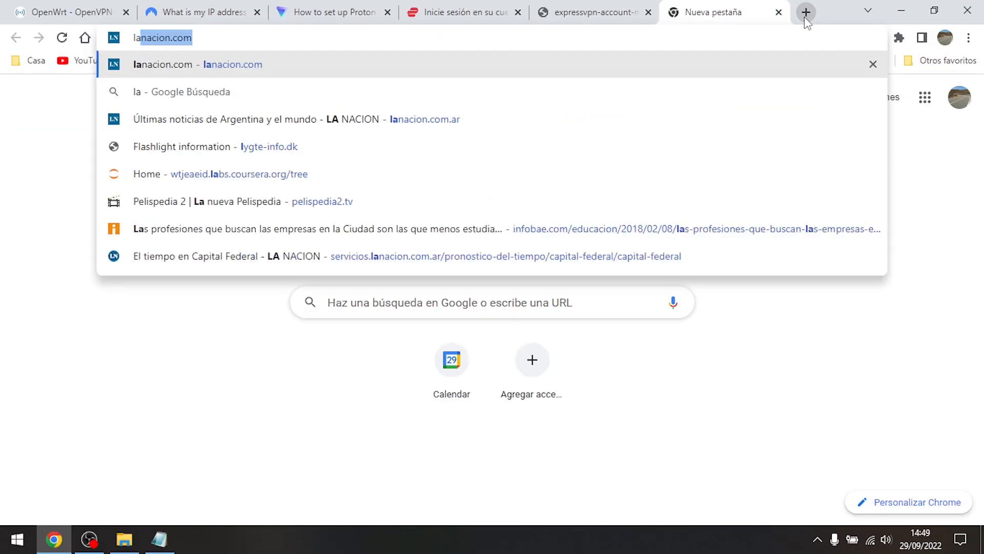
pyautogui.press('Return')
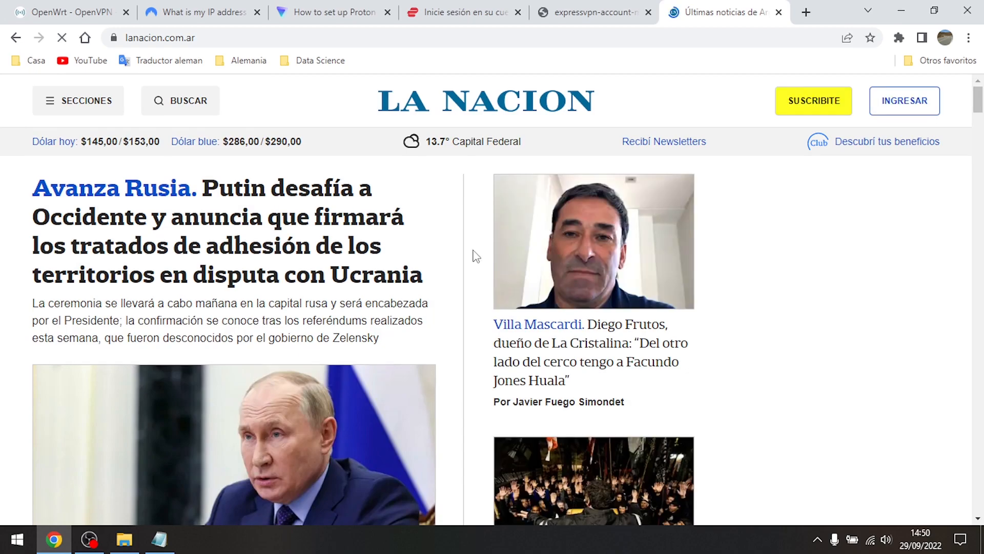
# Step: In the OpenWrt firewall, remove wan from the lan zone's allowed forward destinations, keeping only VPNCLIENT, then save and apply
pyautogui.hotkey('ctrl', 'Tab')
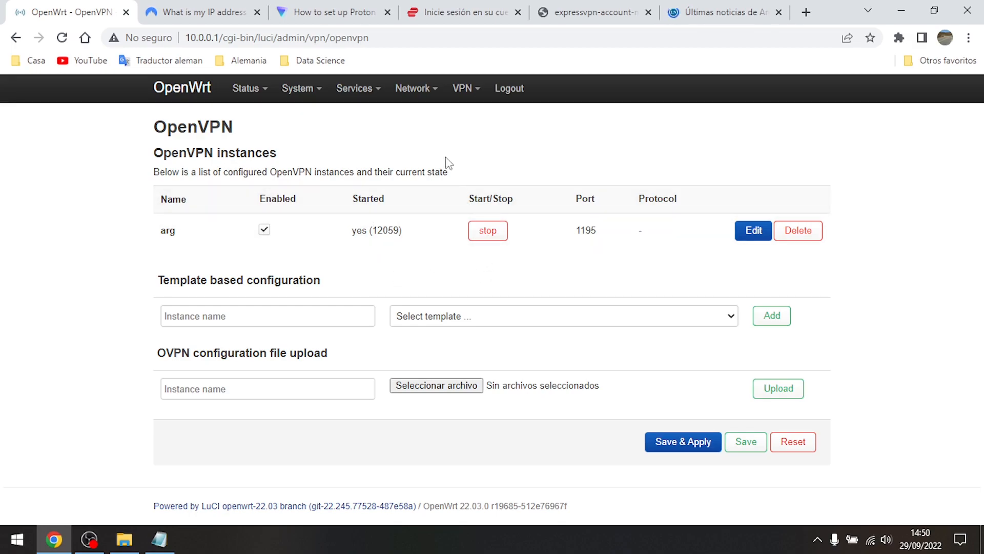
pyautogui.moveTo(418, 95)
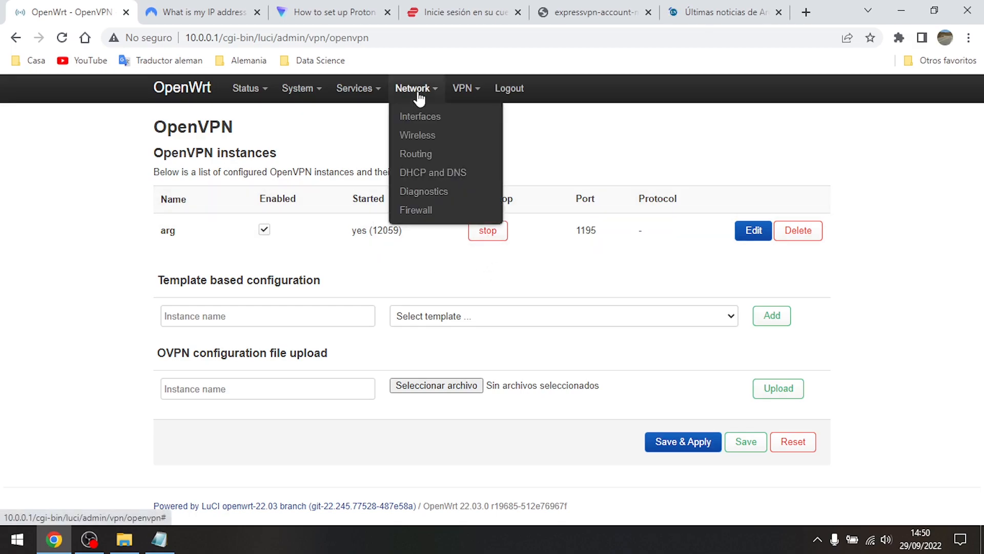
pyautogui.click(408, 212)
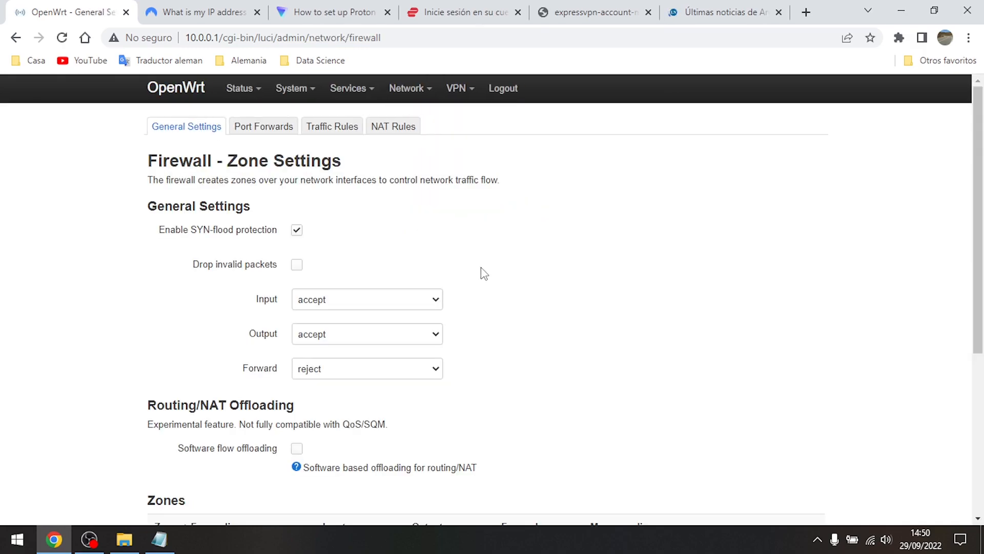
pyautogui.scroll(-5, 484, 273)
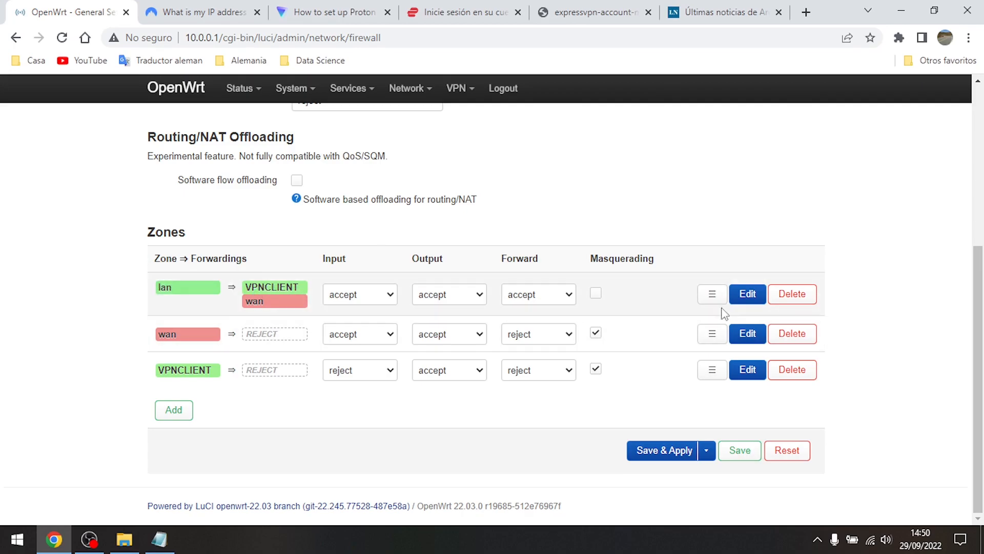
pyautogui.click(747, 296)
pyautogui.scroll(-3, 637, 307)
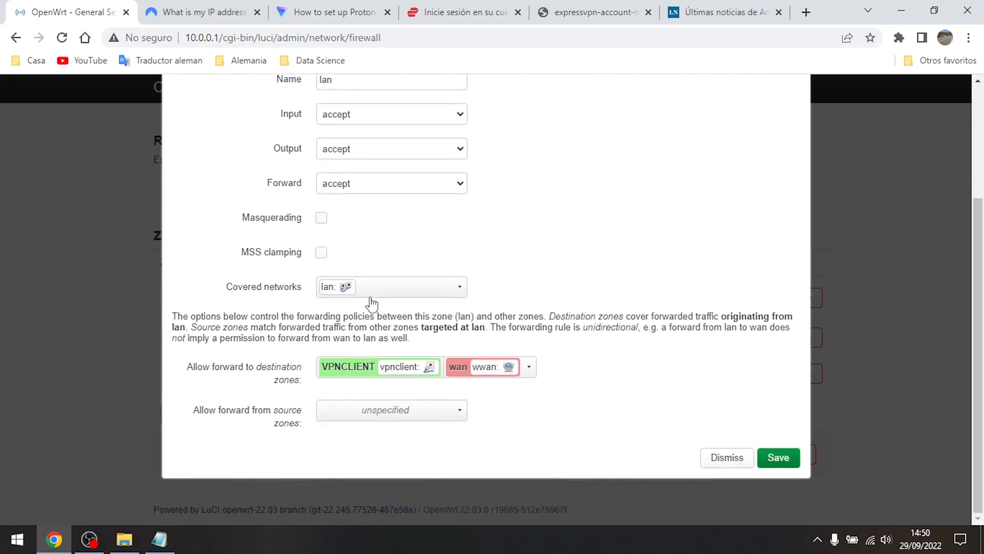
pyautogui.click(530, 373)
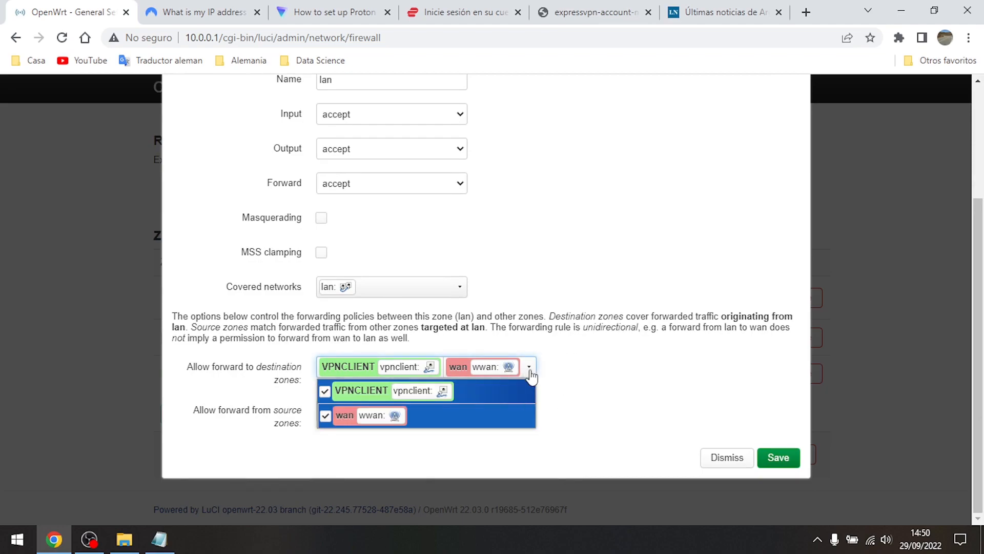
pyautogui.click(325, 416)
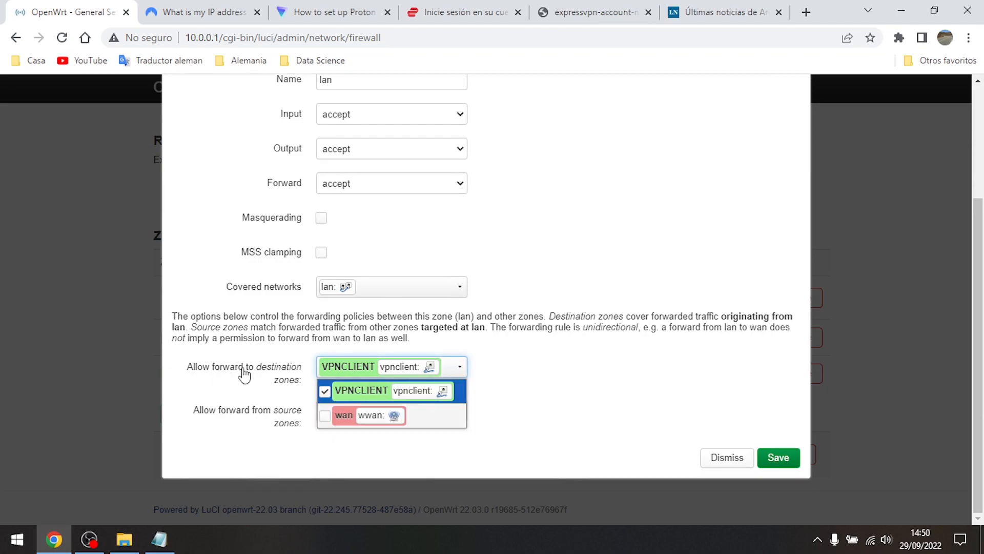
pyautogui.click(590, 393)
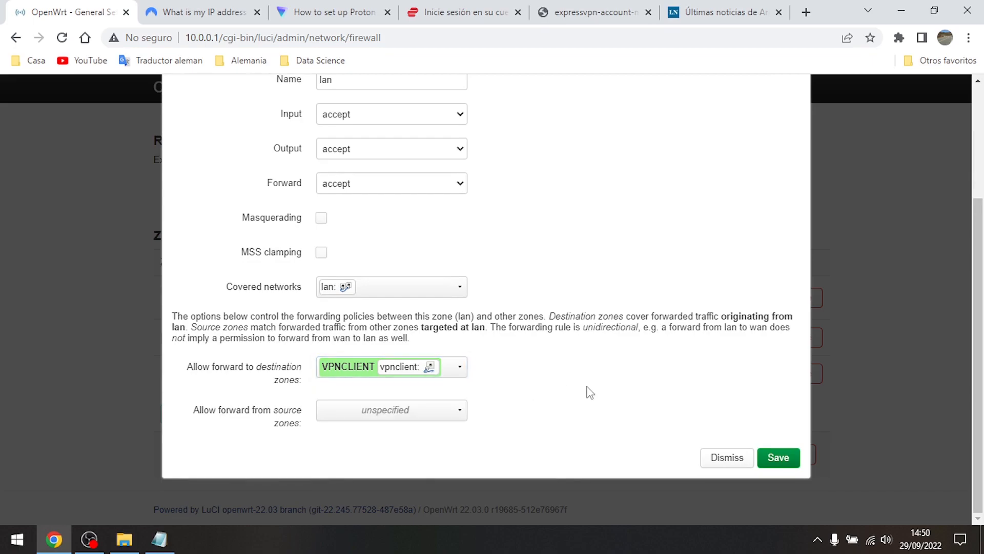
pyautogui.click(776, 457)
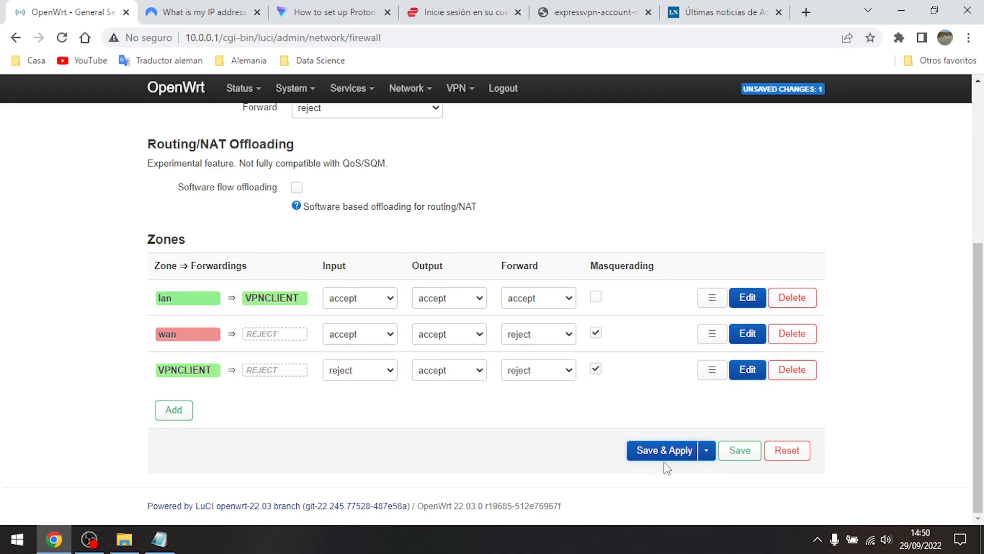
pyautogui.click(649, 452)
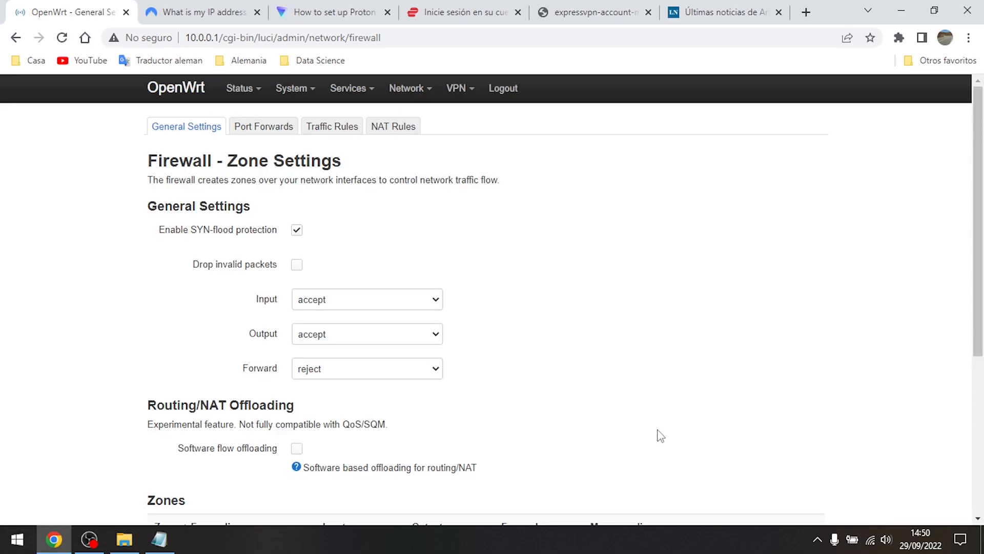
# Step: Return to the OpenVPN instance overview, then reload lanacion.com.ar to test browsing with the arg instance running
pyautogui.moveTo(456, 88)
pyautogui.click(462, 117)
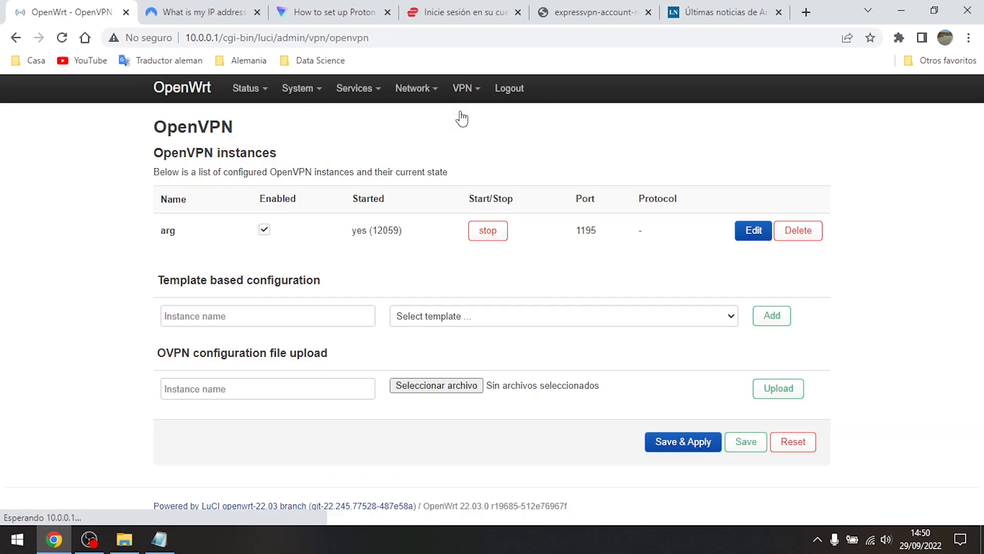
pyautogui.click(727, 1)
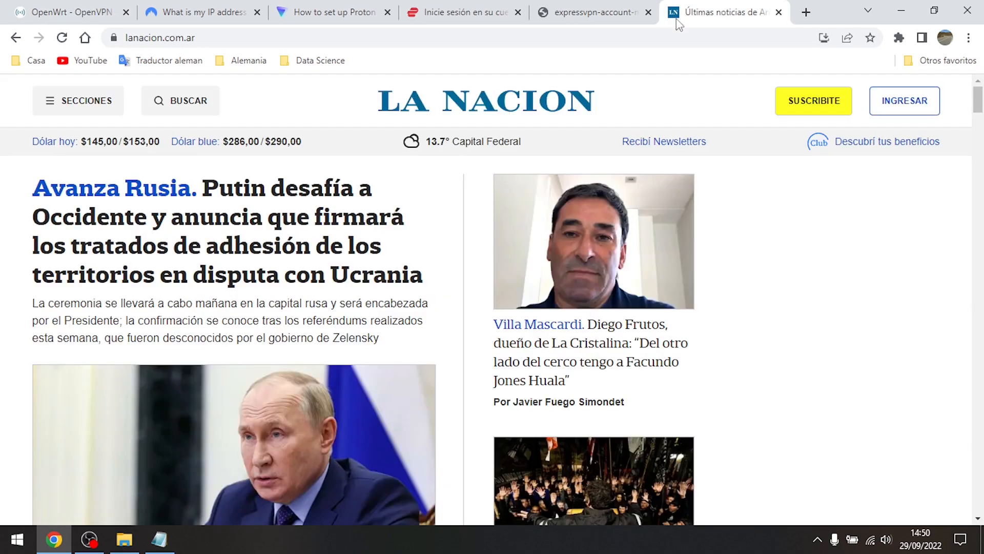
pyautogui.click(537, 39)
pyautogui.press('Return')
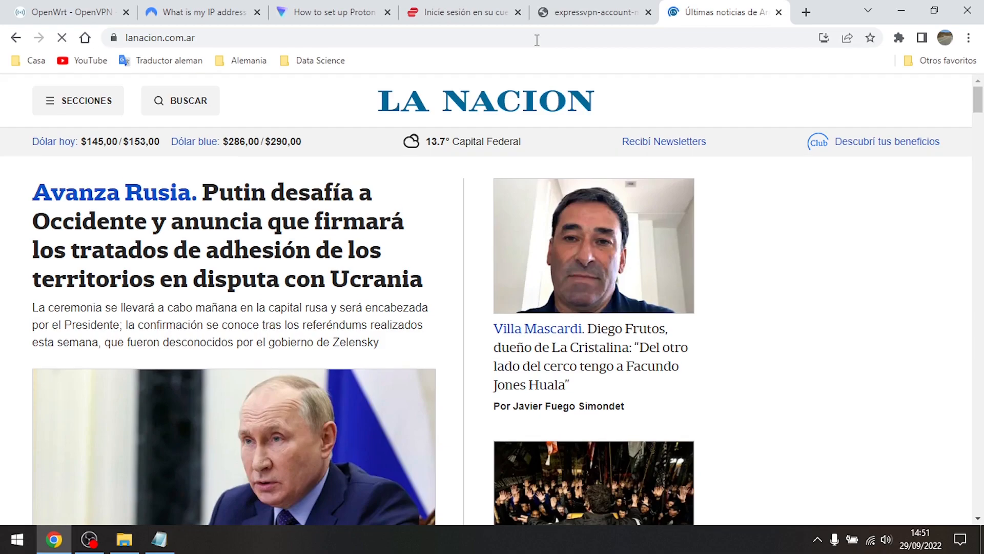
# Step: Stop the arg OpenVPN instance and reload lanacion.com.ar to test internet access without the VPN
pyautogui.hotkey('ctrl', '1')
pyautogui.click(491, 232)
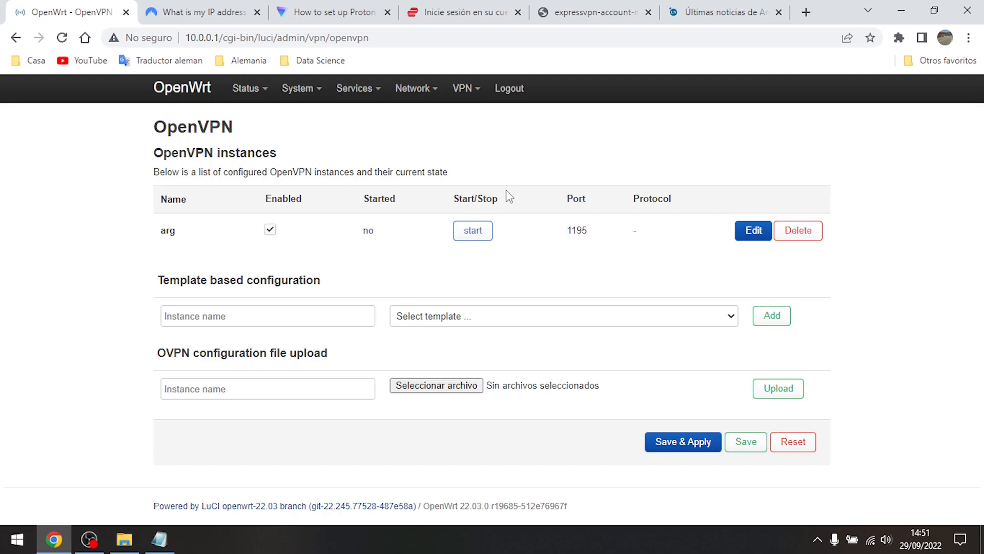
pyautogui.click(723, 12)
pyautogui.click(536, 37)
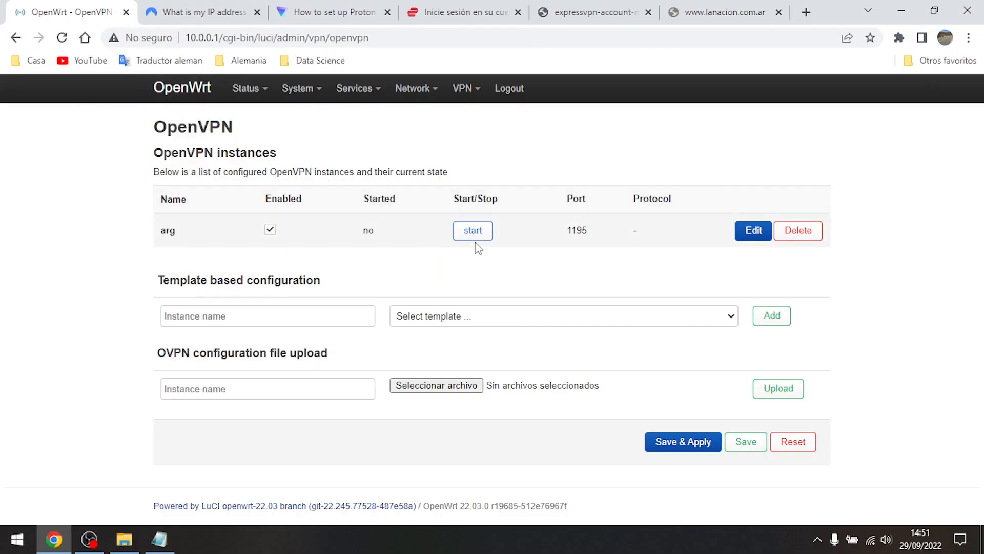
# Step: Start the arg OpenVPN instance and open the router's LED Configuration page to review its LED actions
pyautogui.click(476, 237)
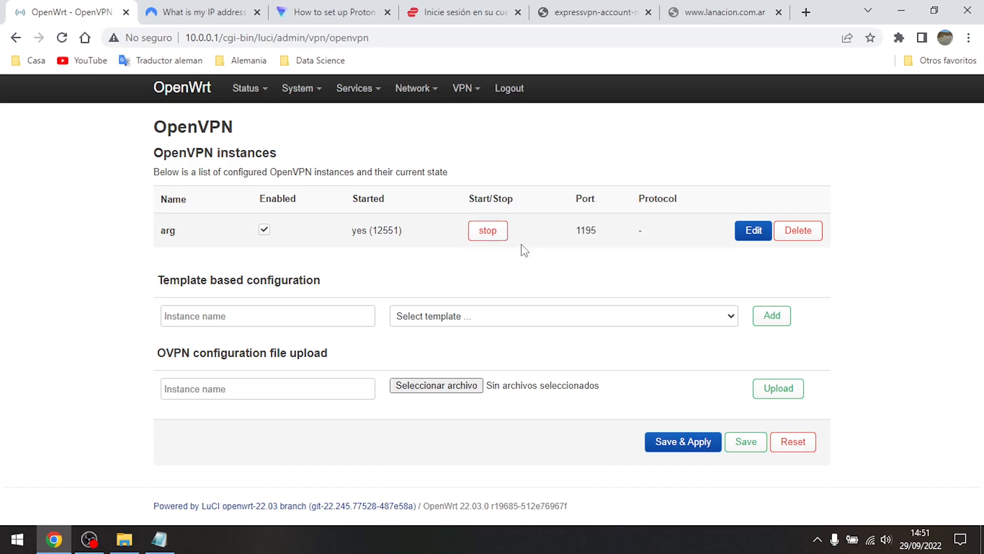
pyautogui.moveTo(291, 96)
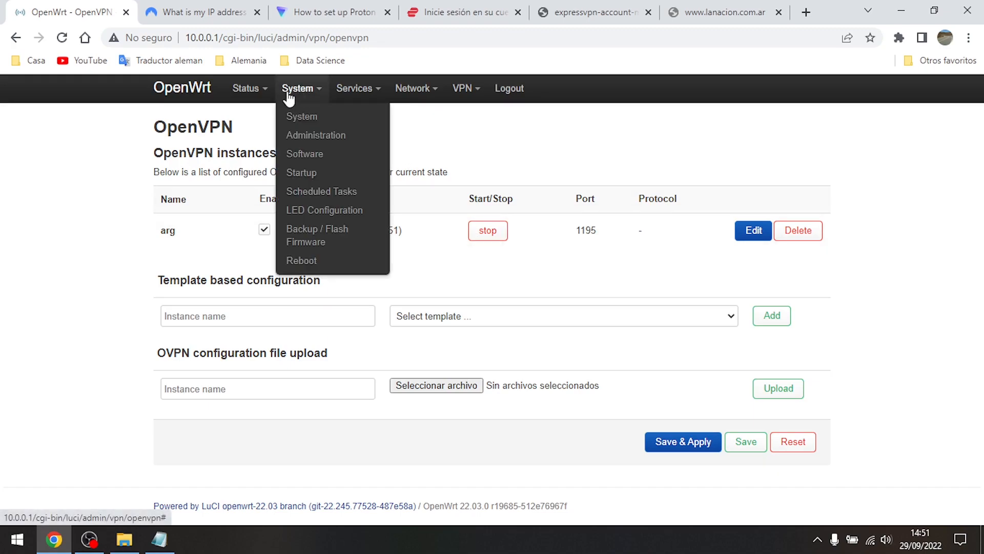
pyautogui.click(300, 210)
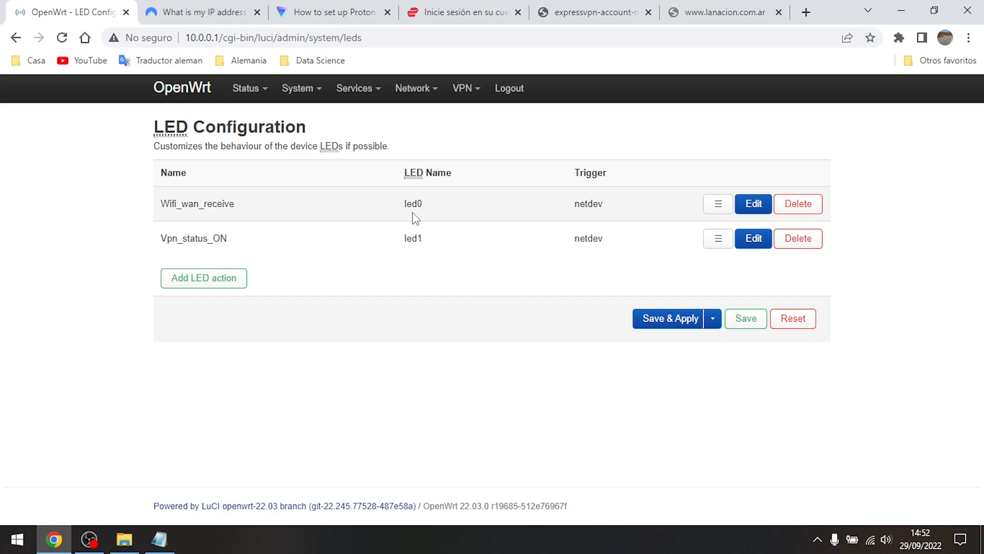
# Step: Return to the OpenVPN instance overview, stop the arg instance to test the VPN status LED, and refresh the overview
pyautogui.moveTo(461, 88)
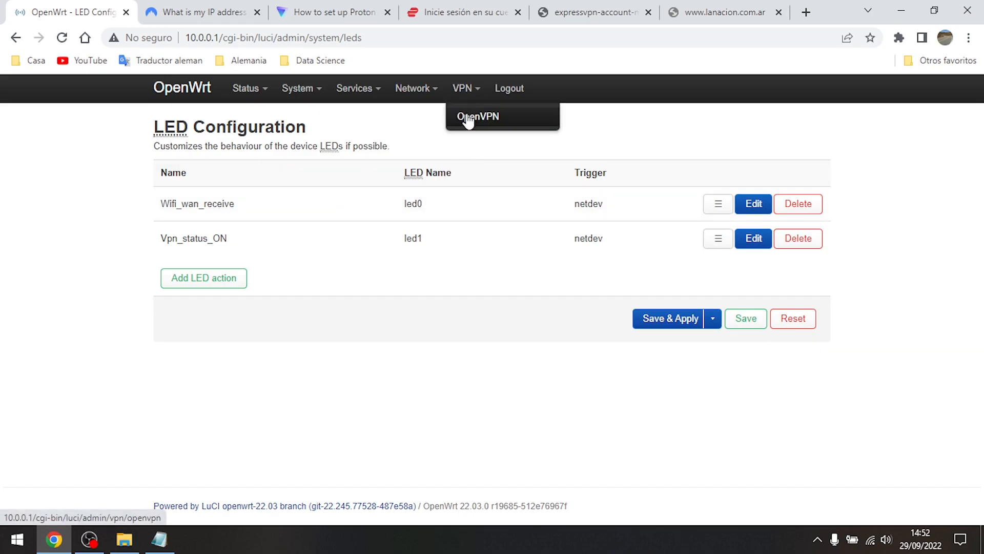
pyautogui.click(468, 117)
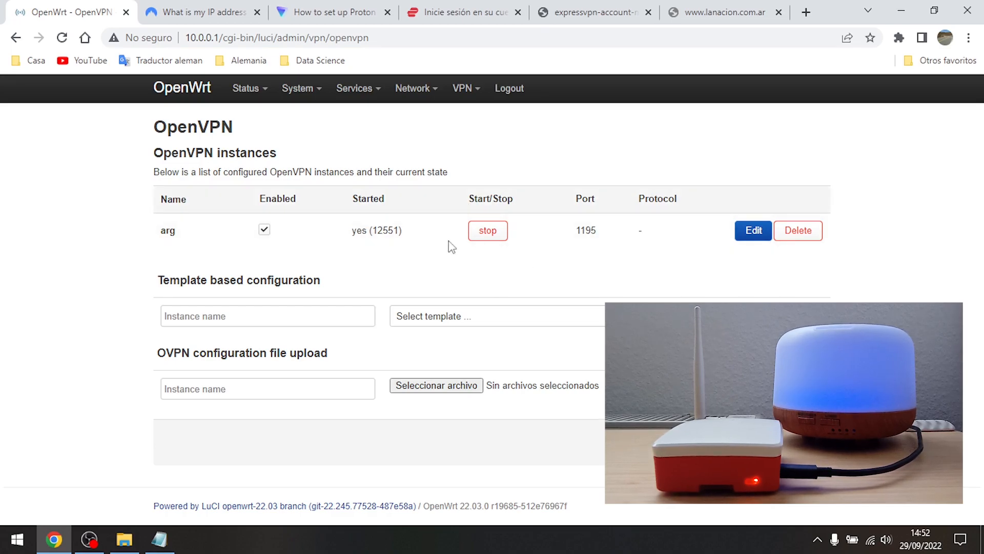
pyautogui.click(492, 236)
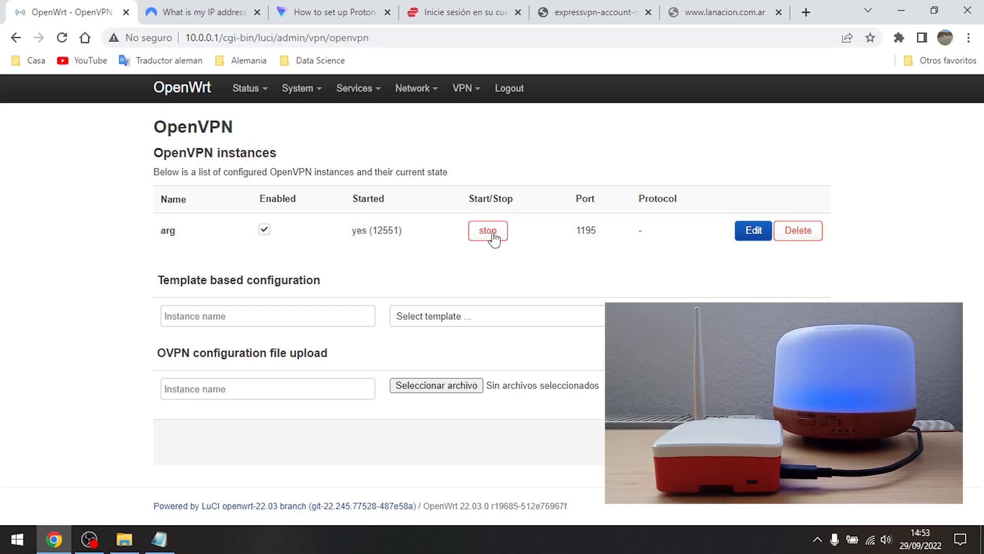
pyautogui.moveTo(468, 97)
pyautogui.click(471, 116)
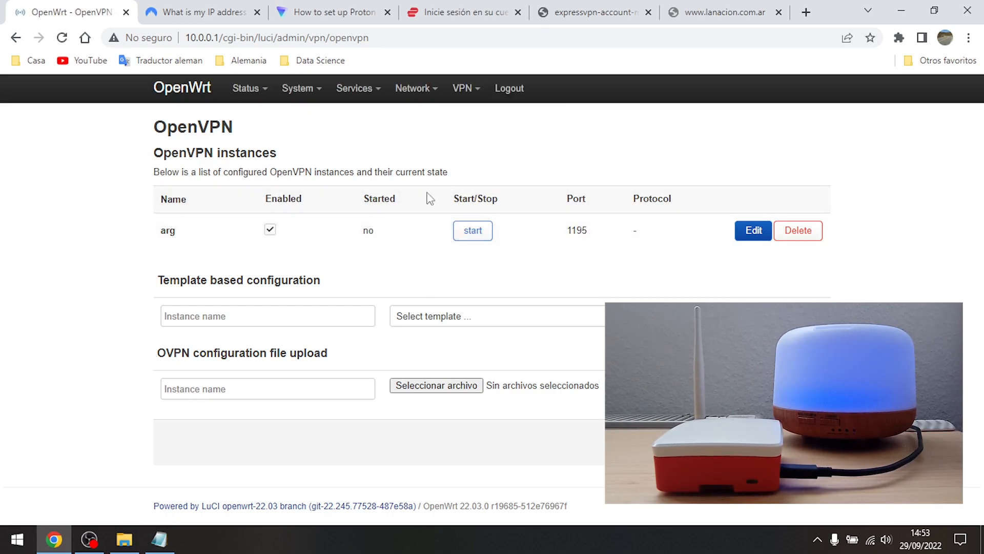
# Step: Start the arg OpenVPN instance and reload lanacion.com.ar to test browsing through the VPN again
pyautogui.click(470, 237)
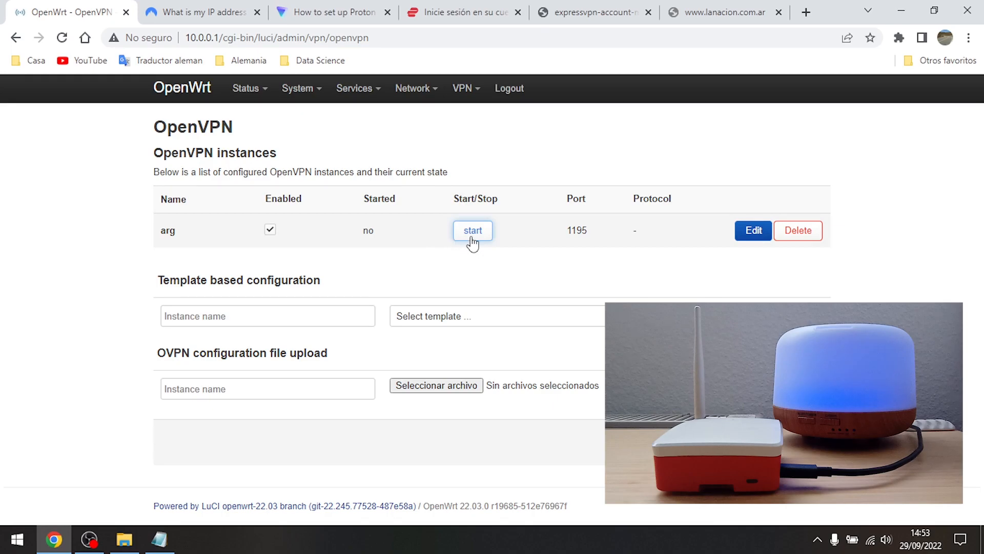
pyautogui.click(472, 233)
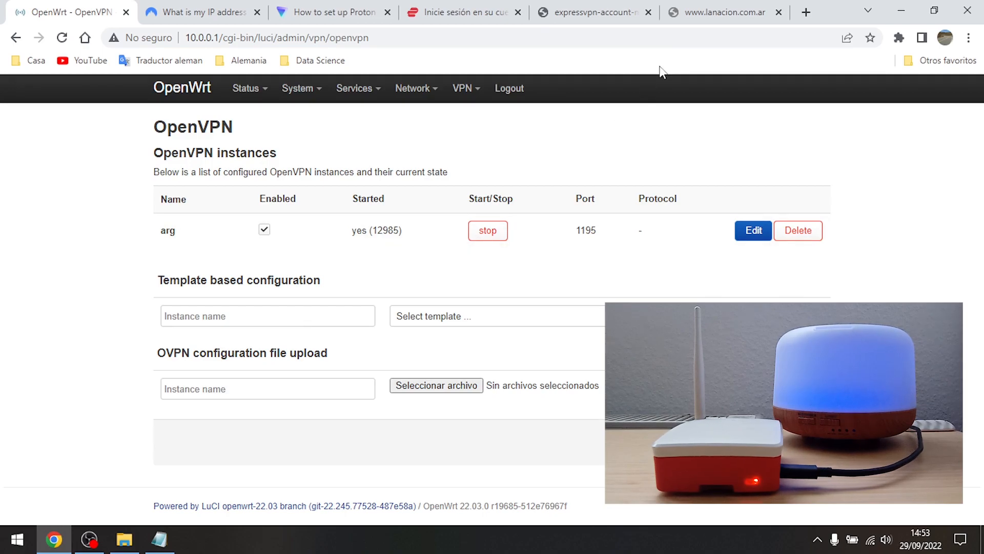
pyautogui.click(720, 11)
pyautogui.click(693, 34)
pyautogui.press('Return')
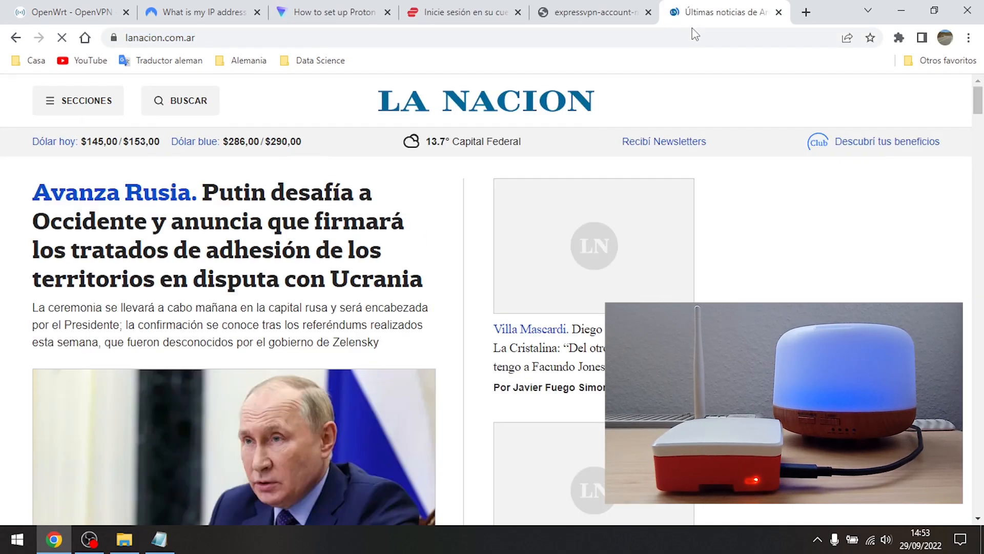
# Step: Return to the OpenWrt interface and open the router's home page at 10.0.0.1
pyautogui.click(81, 14)
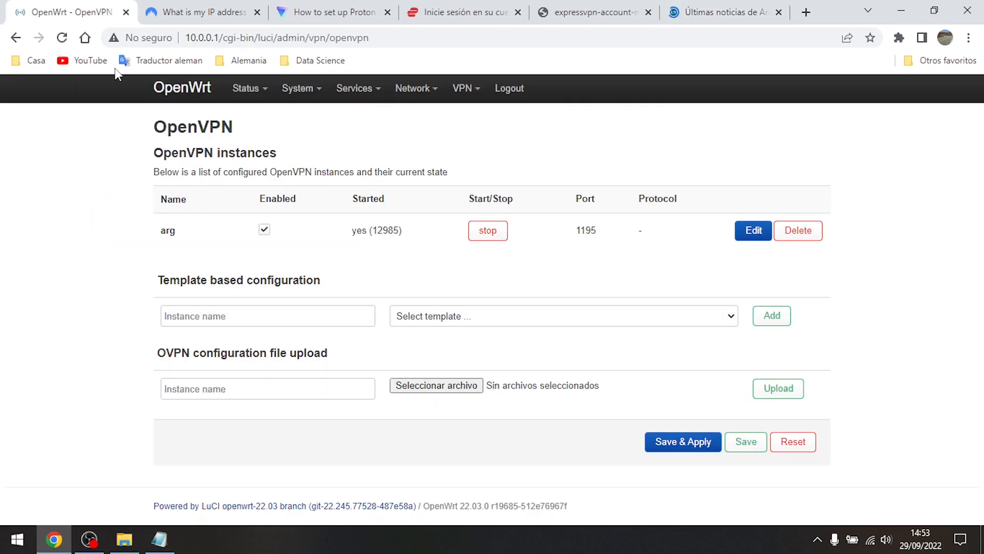
pyautogui.click(190, 89)
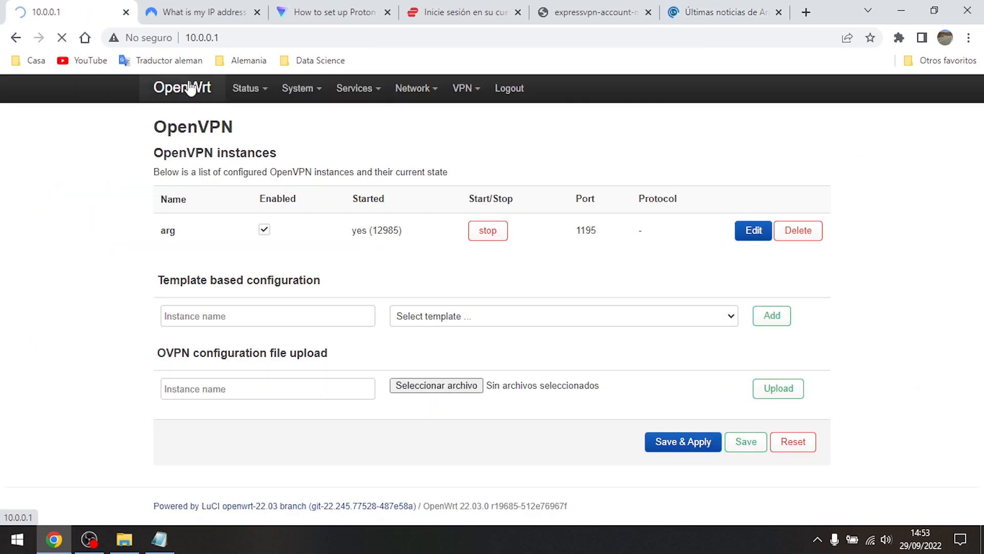